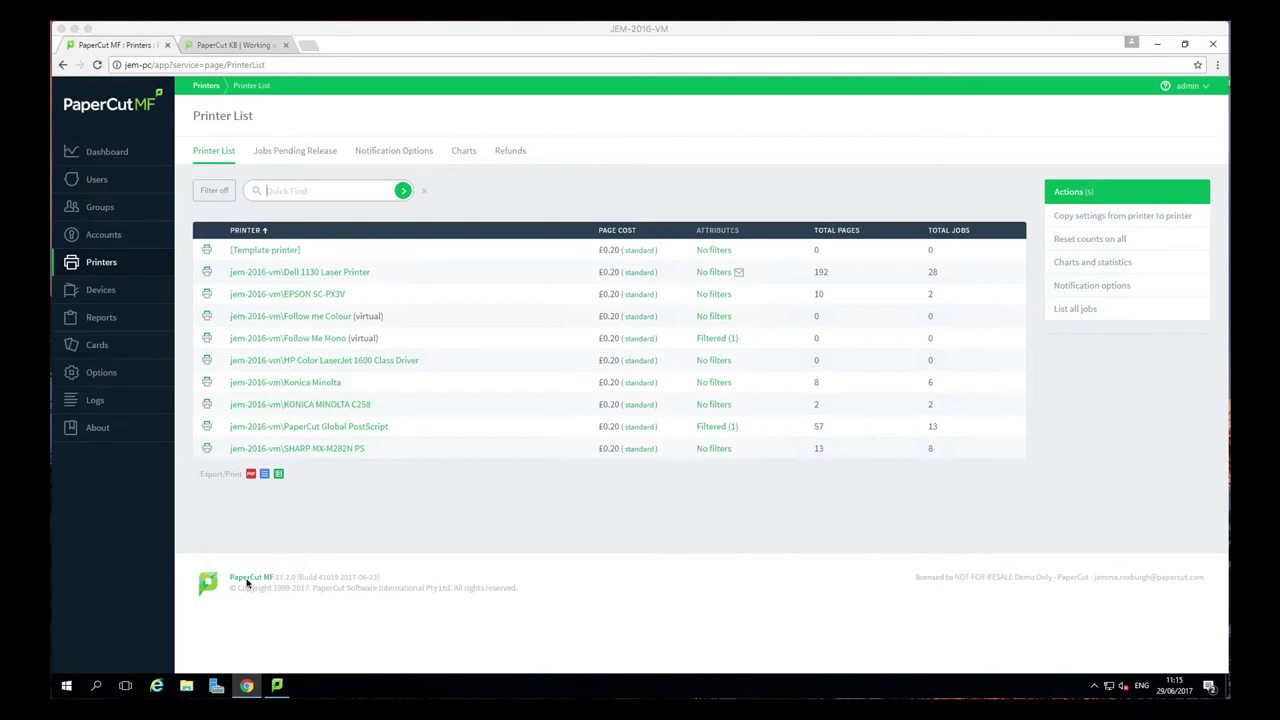
Step: Open Control Panel from the Start quick-link menu and go to Devices and Printers
right_click(67, 686)
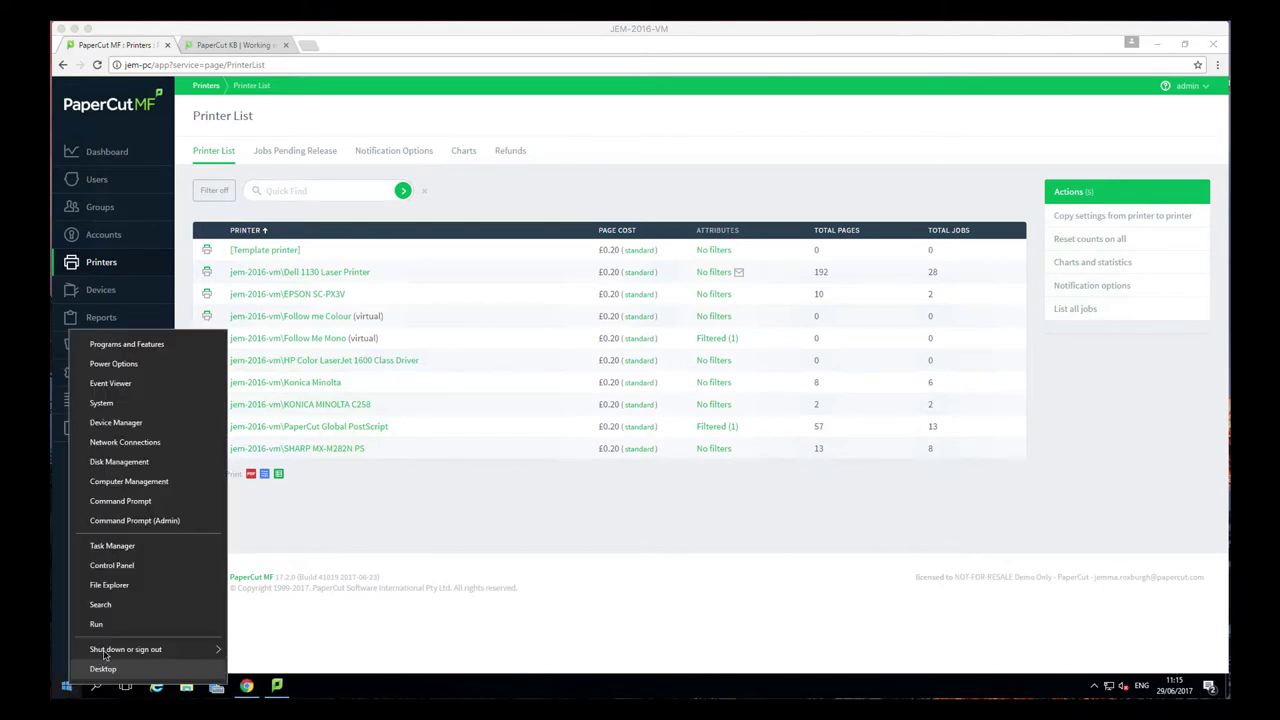
left_click(128, 575)
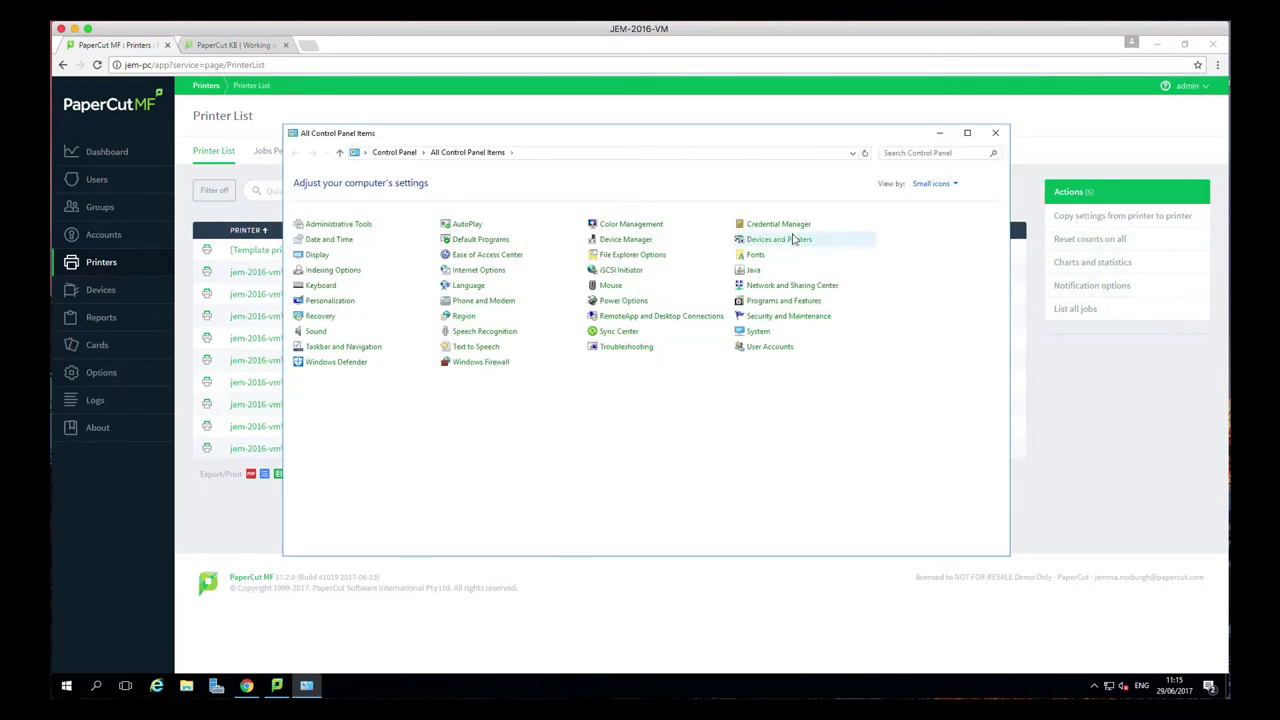
left_click(789, 240)
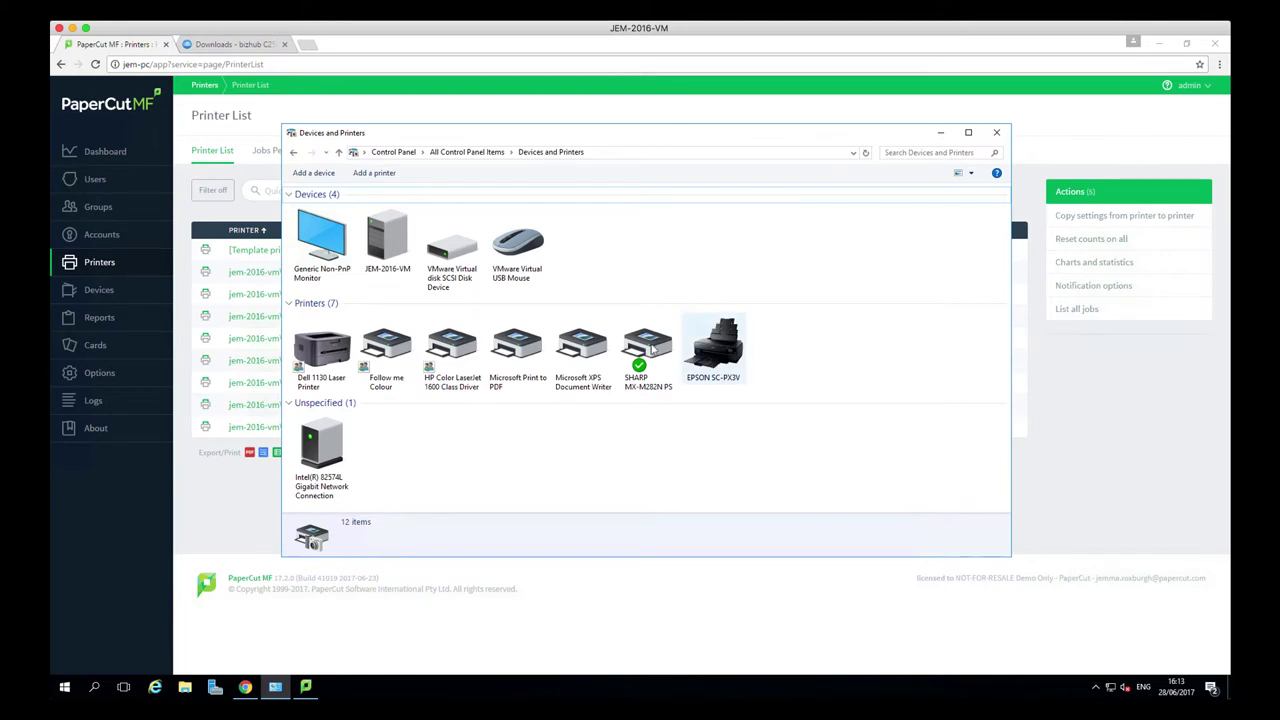
Step: Start adding a printer that isn't listed, choosing to add it by TCP/IP address or hostname
left_click(378, 174)
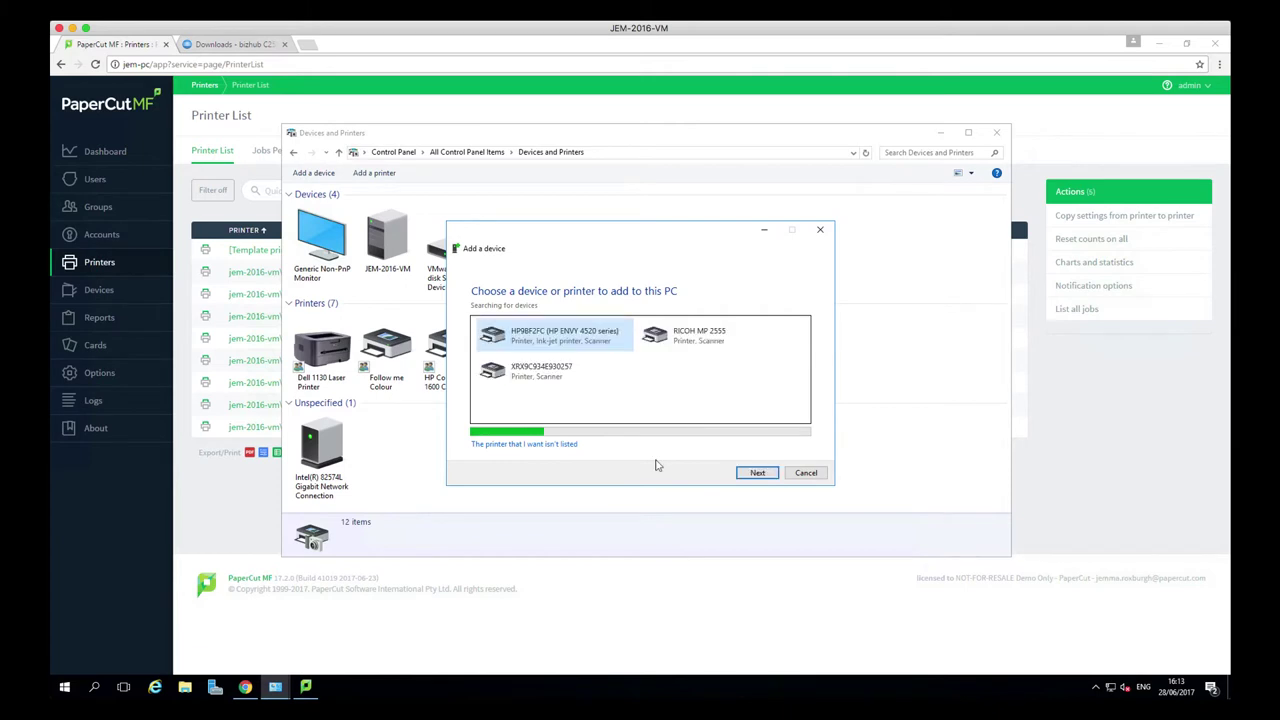
left_click(529, 446)
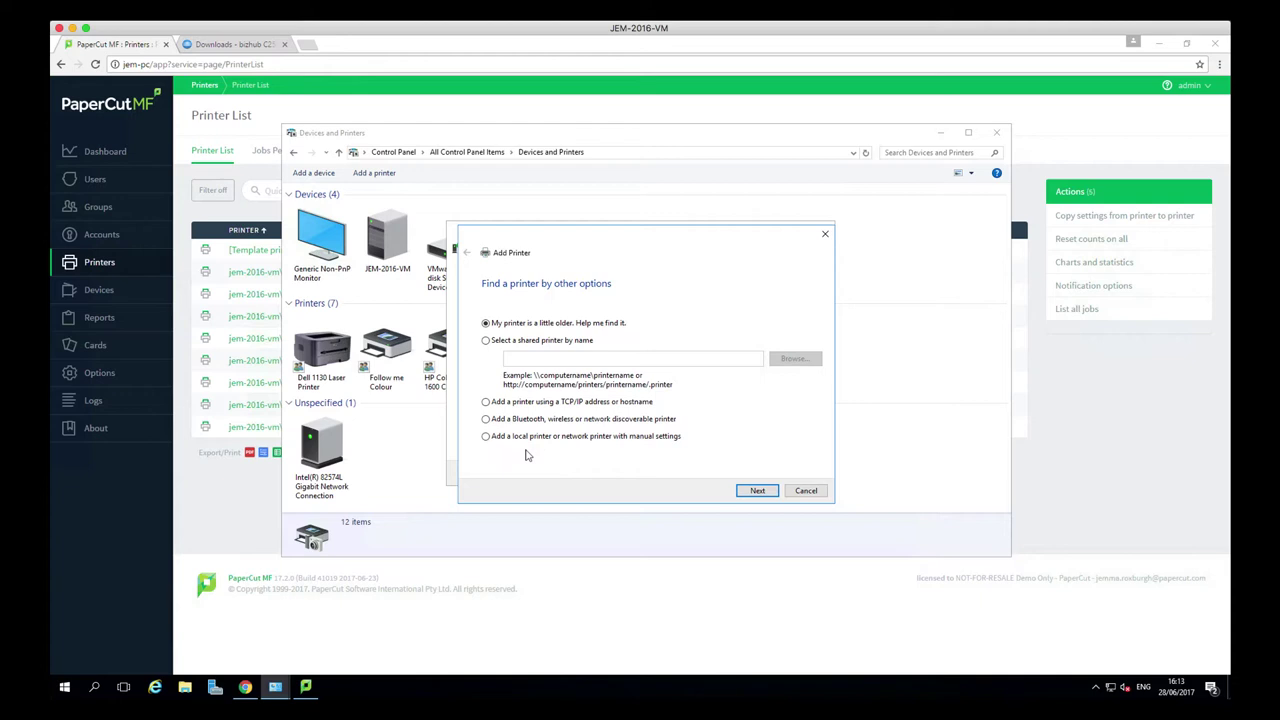
left_click(486, 403)
Step: Enter printer address 10.10.1.65 with Autodetect and querying kept, and proceed to driver selection
left_click(759, 492)
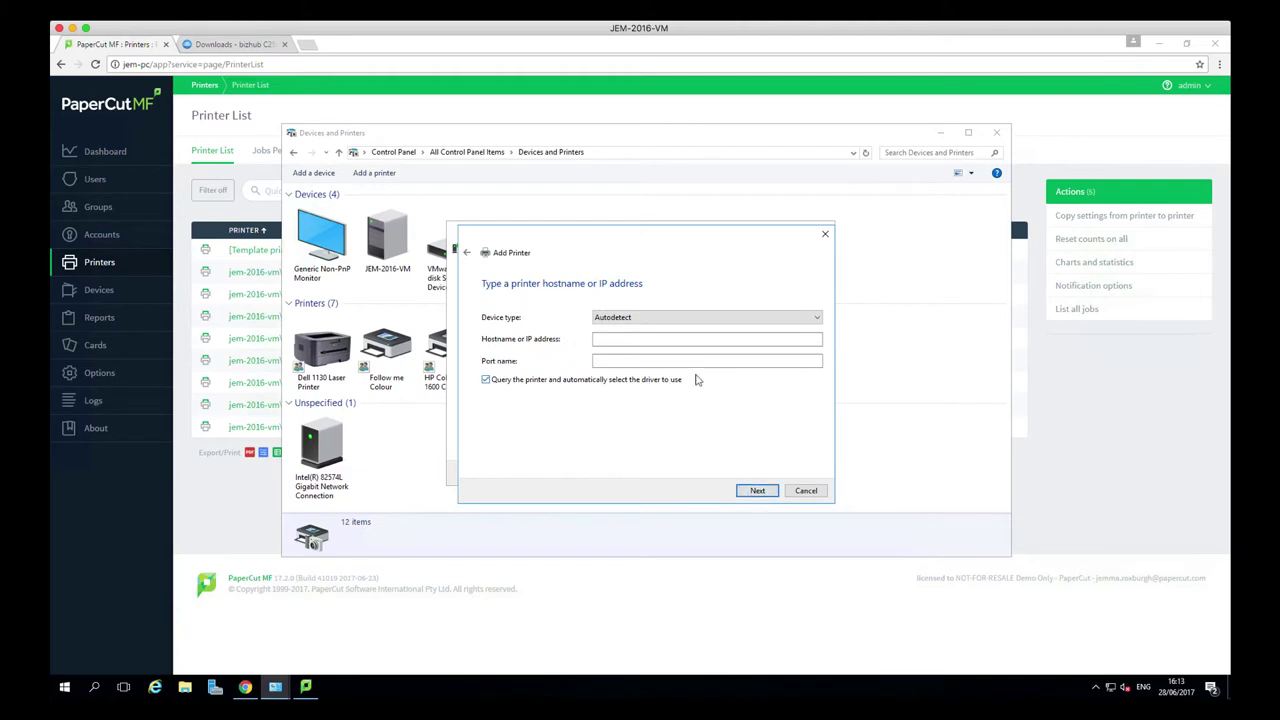
left_click(681, 340)
type("10.10.1.65")
left_click_drag(650, 340, 583, 344)
left_click(646, 339)
left_click(757, 491)
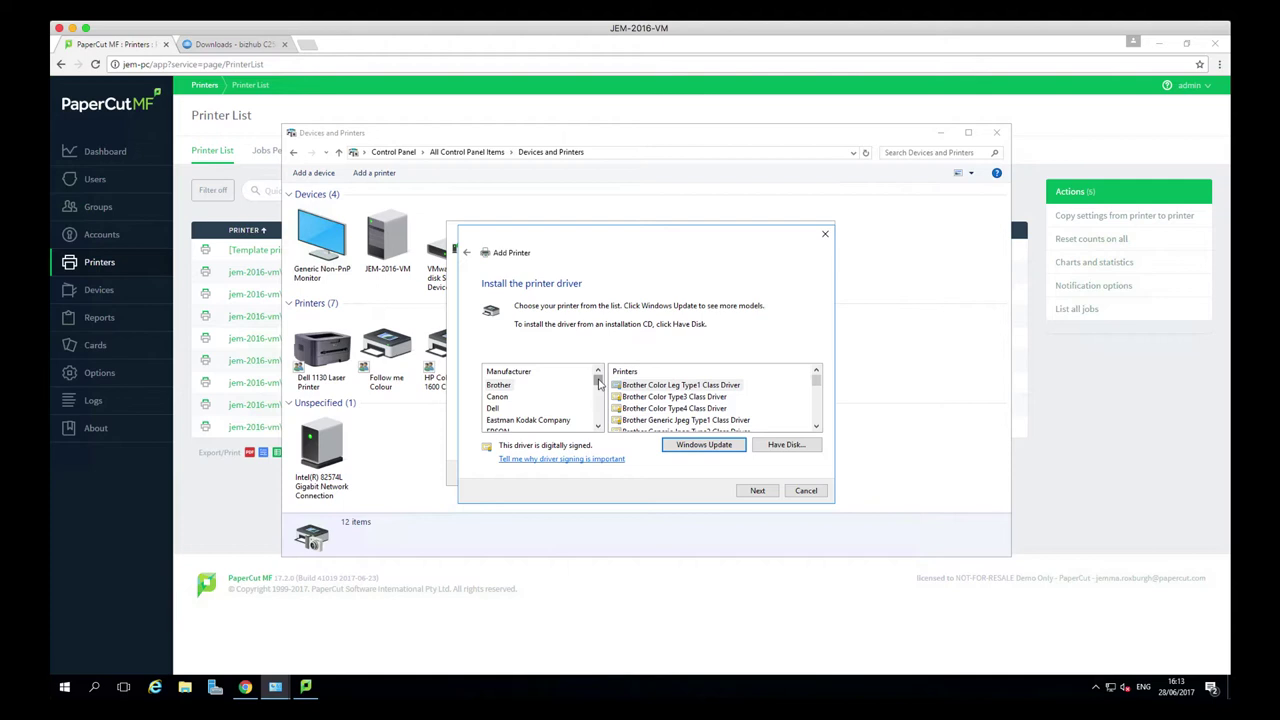
Step: Review the KONICA MINOLTA PS and XPS Color/BW Laser Class drivers, then return to the browser
left_click_drag(598, 383, 598, 400)
left_click(546, 386)
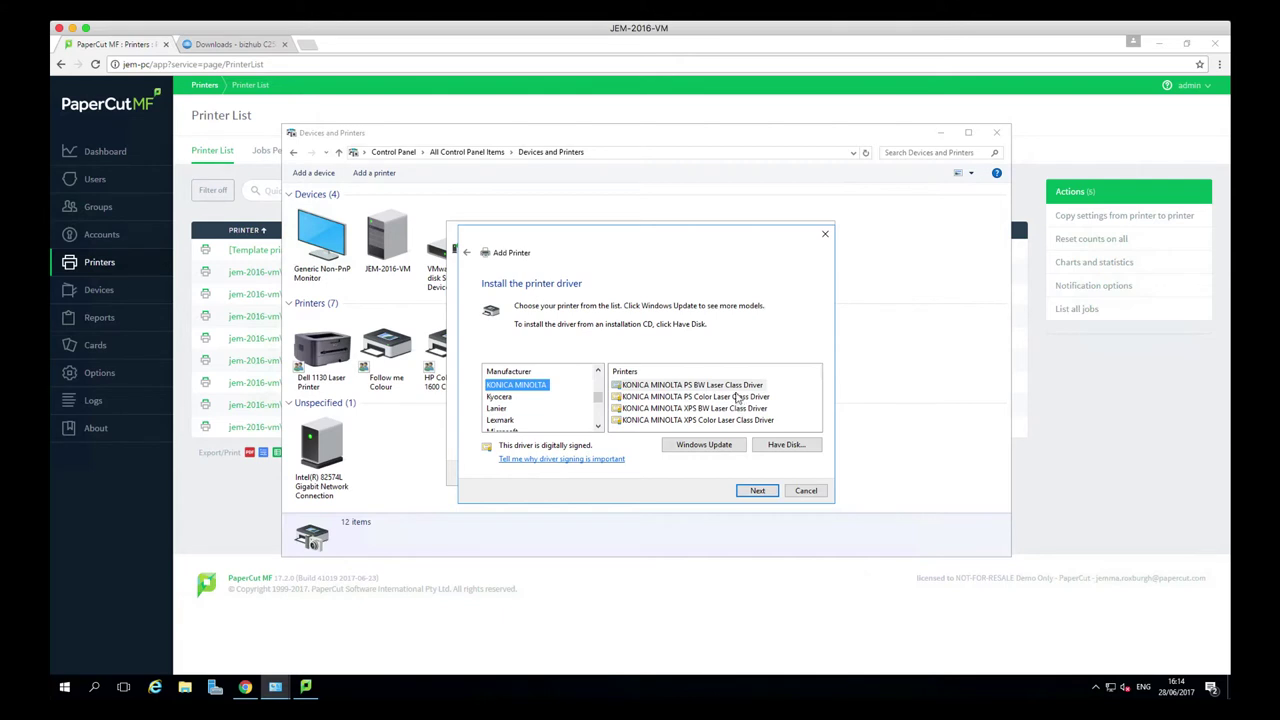
left_click(690, 396)
left_click(686, 409)
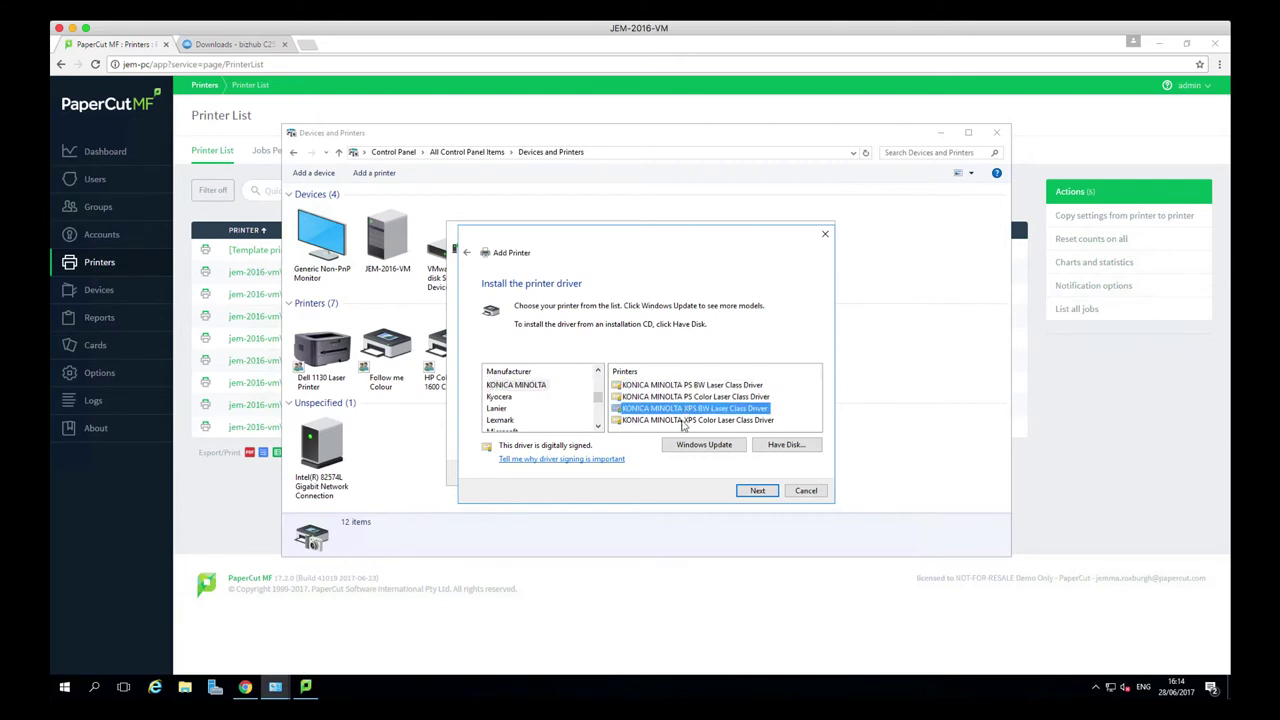
left_click(684, 420)
left_click(683, 387)
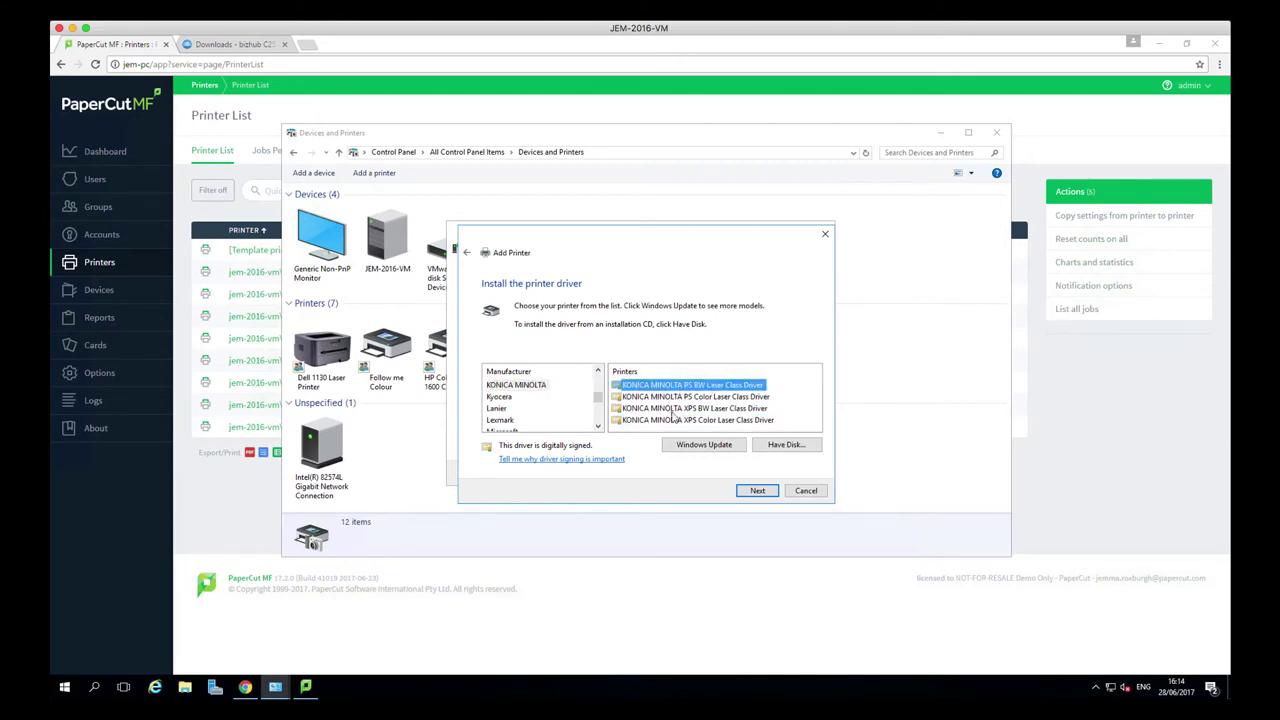
left_click(350, 47)
Step: On the bizhub C258 downloads page, expand Drivers and filter them to Windows Server 2016
left_click(240, 45)
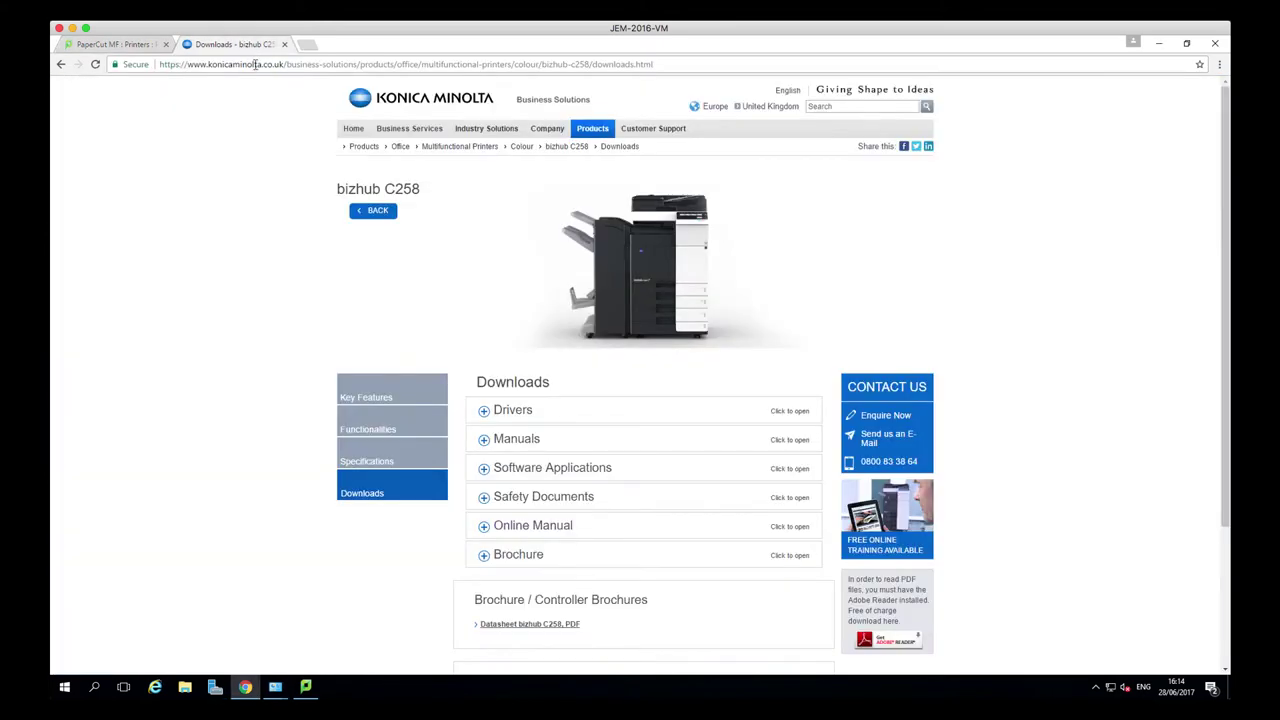
mouse_move(548, 132)
left_click(484, 413)
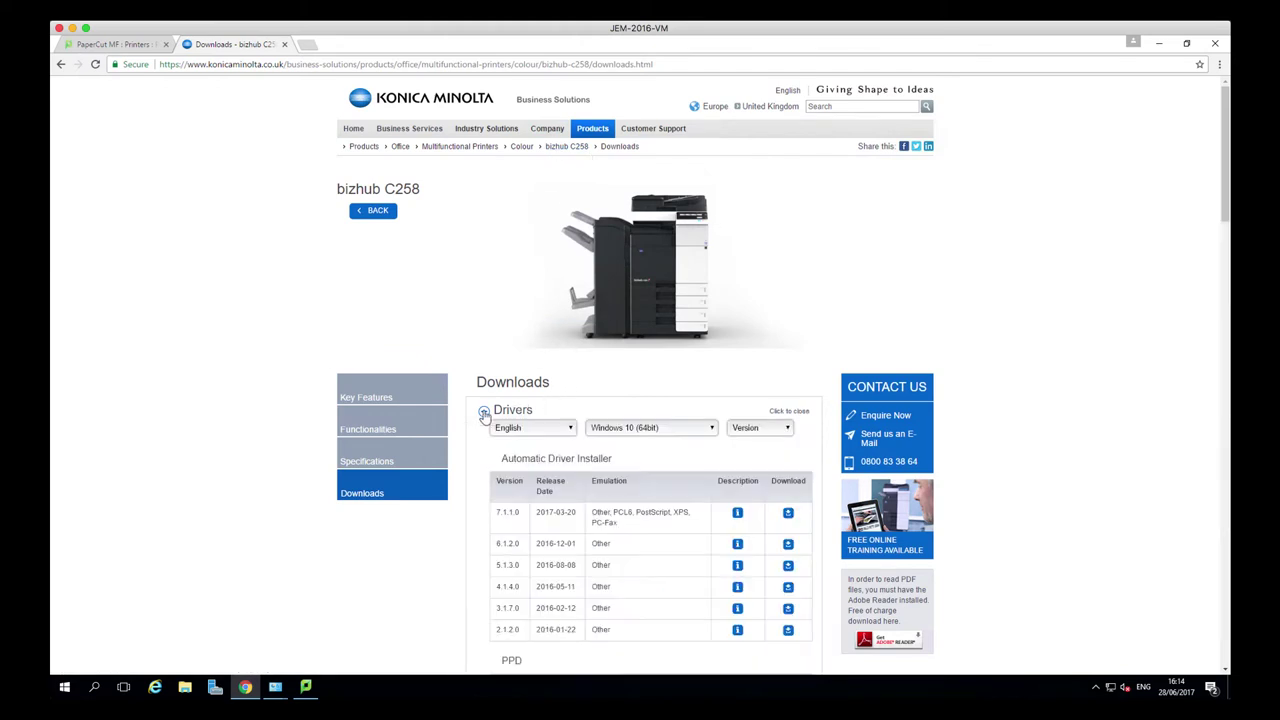
scroll(660, 445, "down", 3)
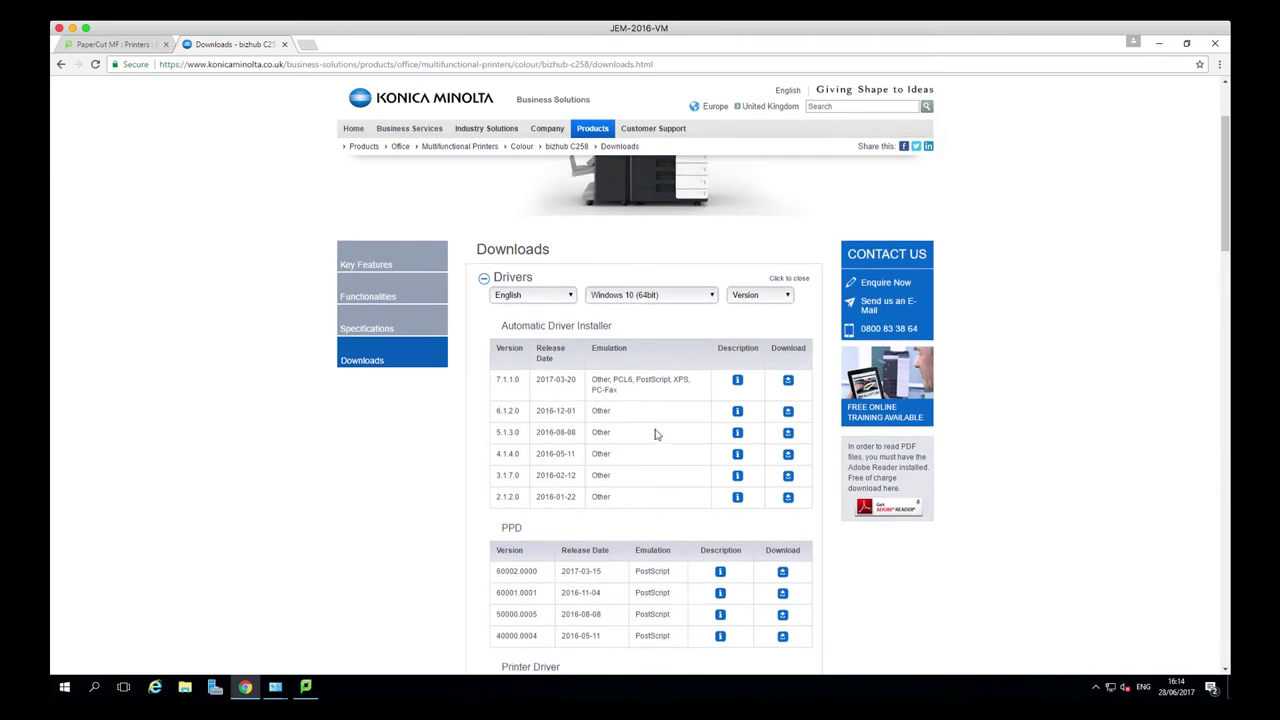
left_click(677, 298)
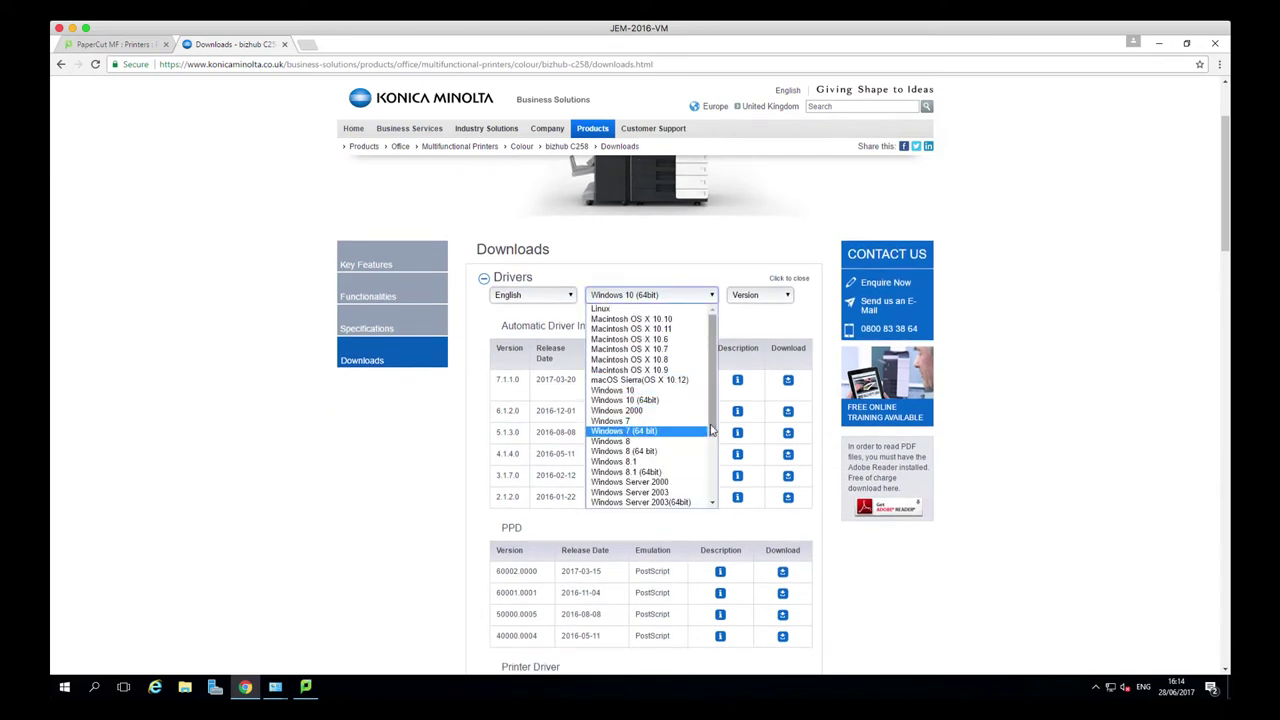
left_click_drag(713, 432, 712, 494)
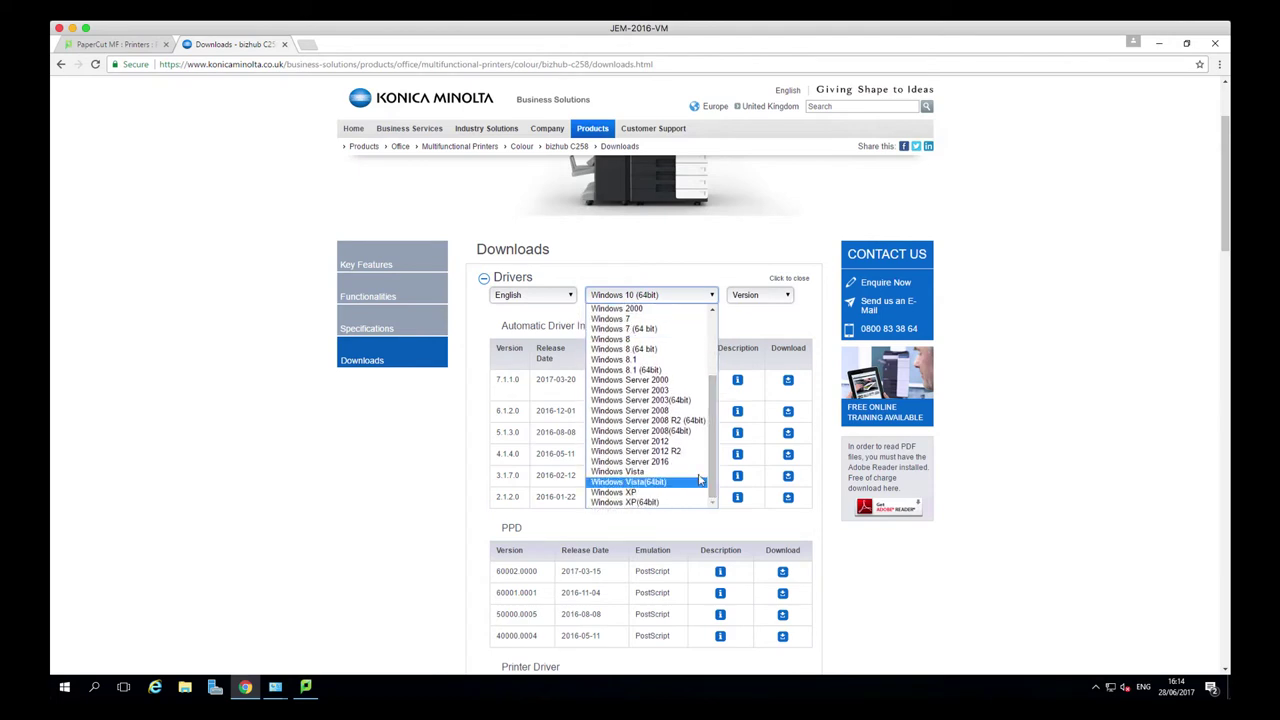
left_click(670, 464)
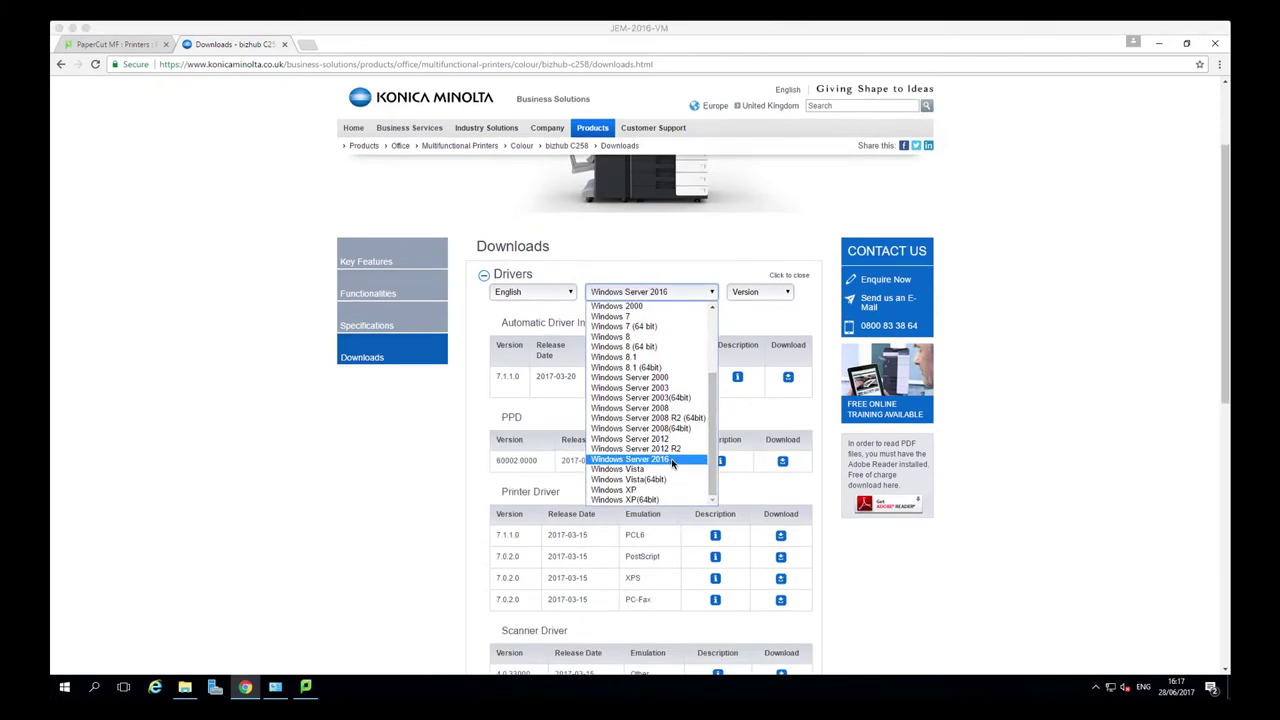
left_click(673, 461)
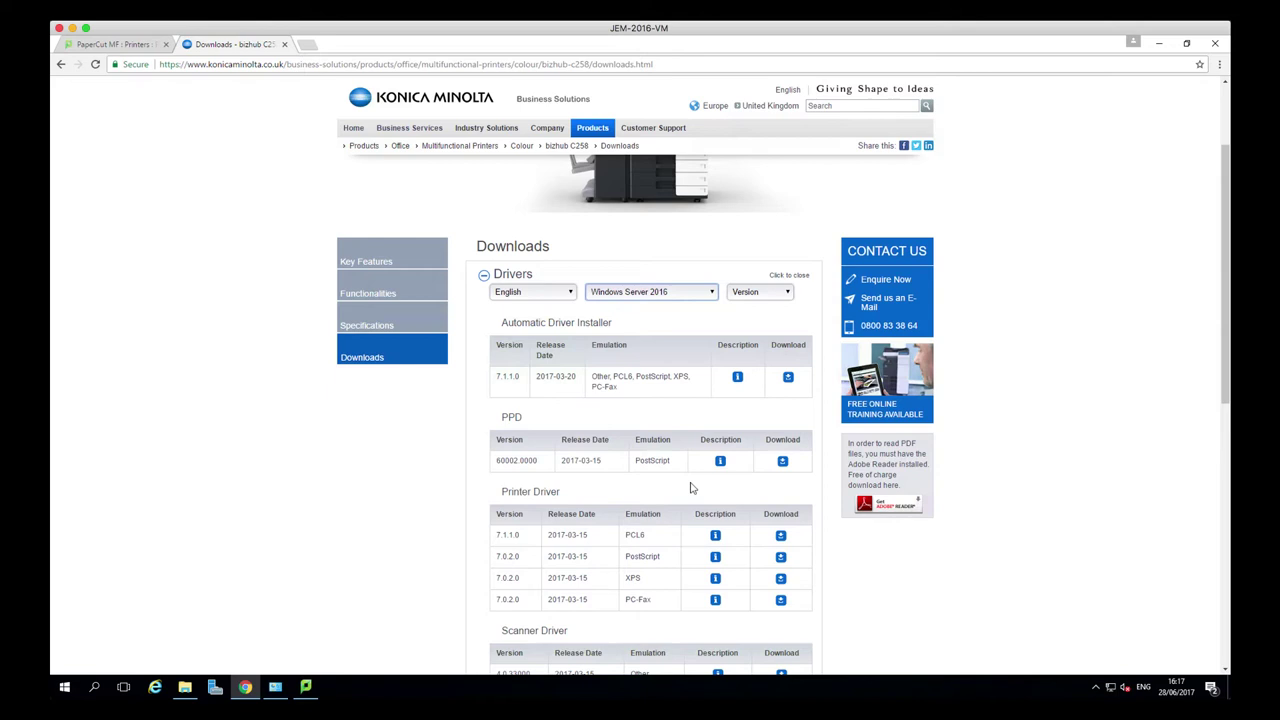
Step: Locate the Universal Printer Driver entries, including the PostScript universal driver
scroll(690, 487, "down", 2)
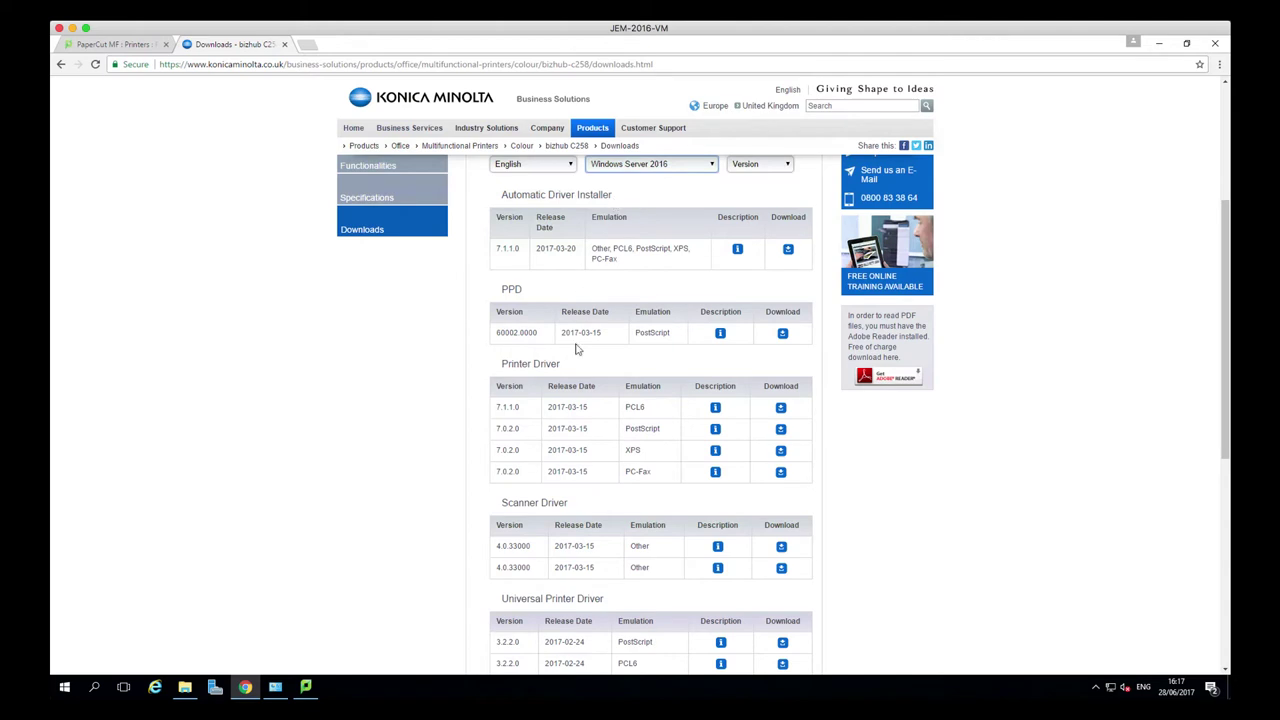
left_click_drag(503, 366, 606, 371)
left_click(608, 371)
scroll(606, 370, "down", 2)
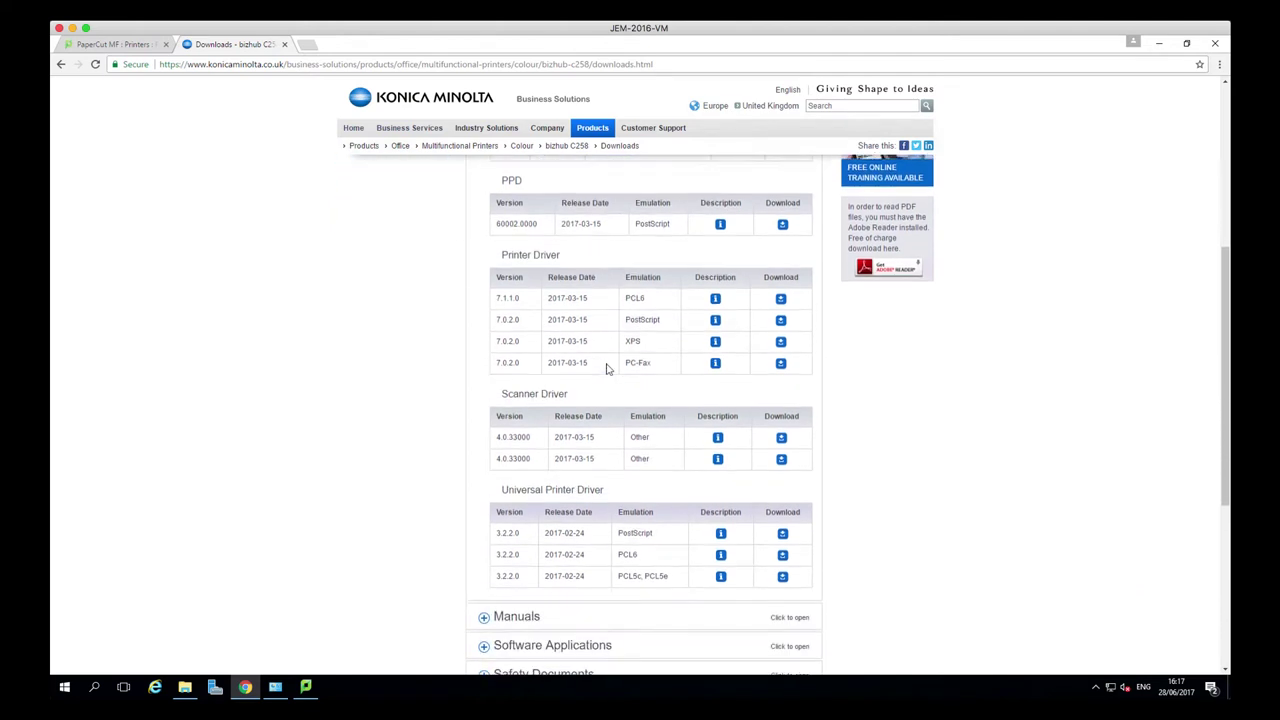
left_click_drag(513, 439, 666, 443)
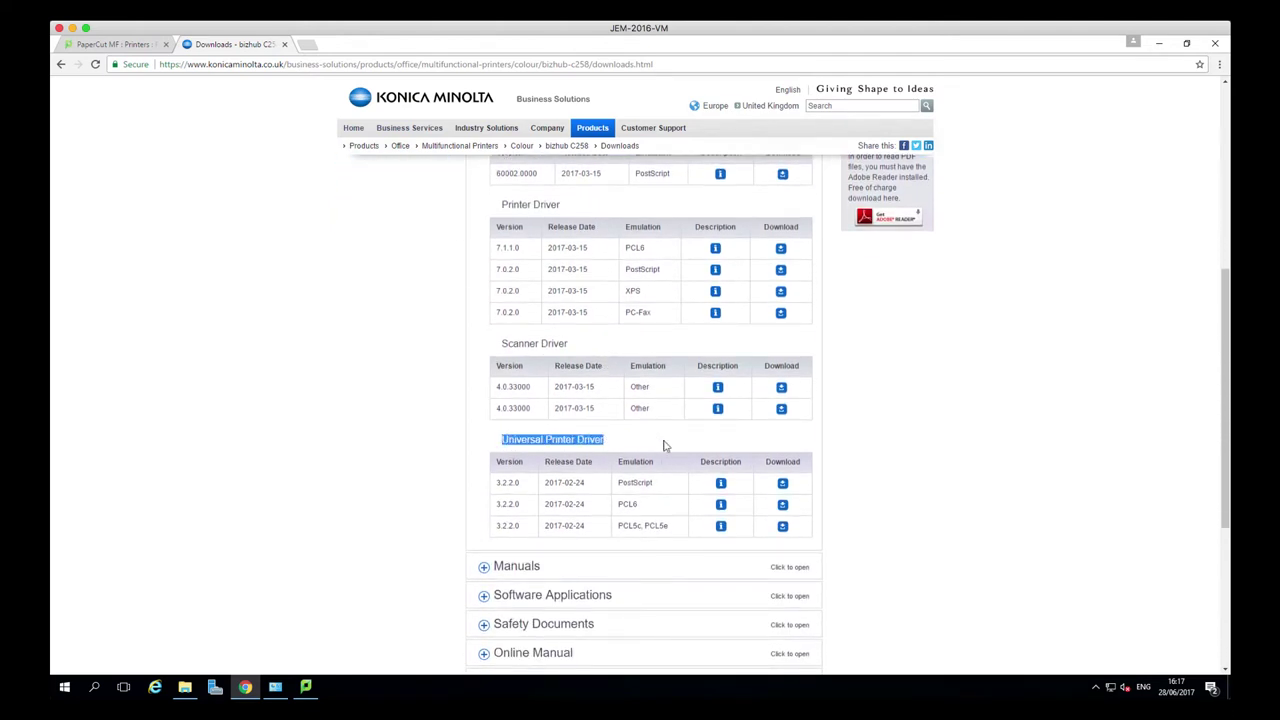
left_click(674, 440)
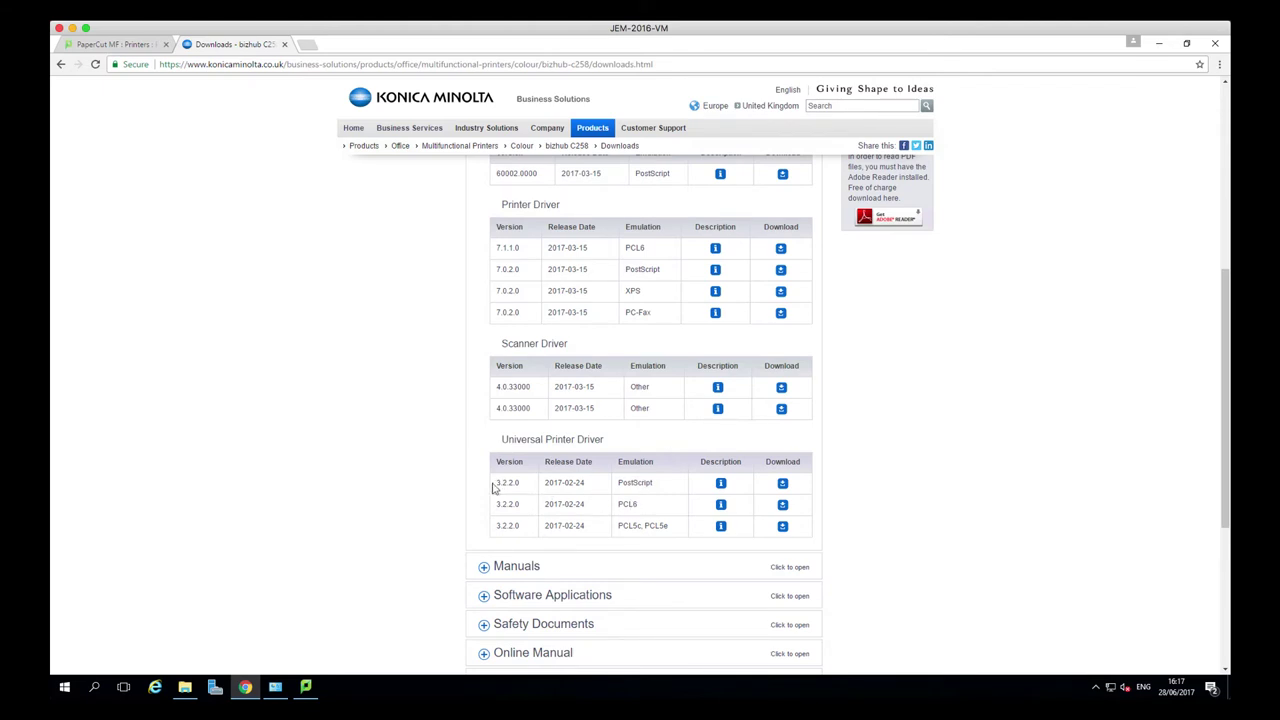
left_click_drag(618, 485, 685, 510)
Step: Accept the licence and download the PCL6 Universal Print driver zip UPDPCL6Win_3220MU.zip
left_click(647, 506)
left_click(659, 510)
left_click(783, 506)
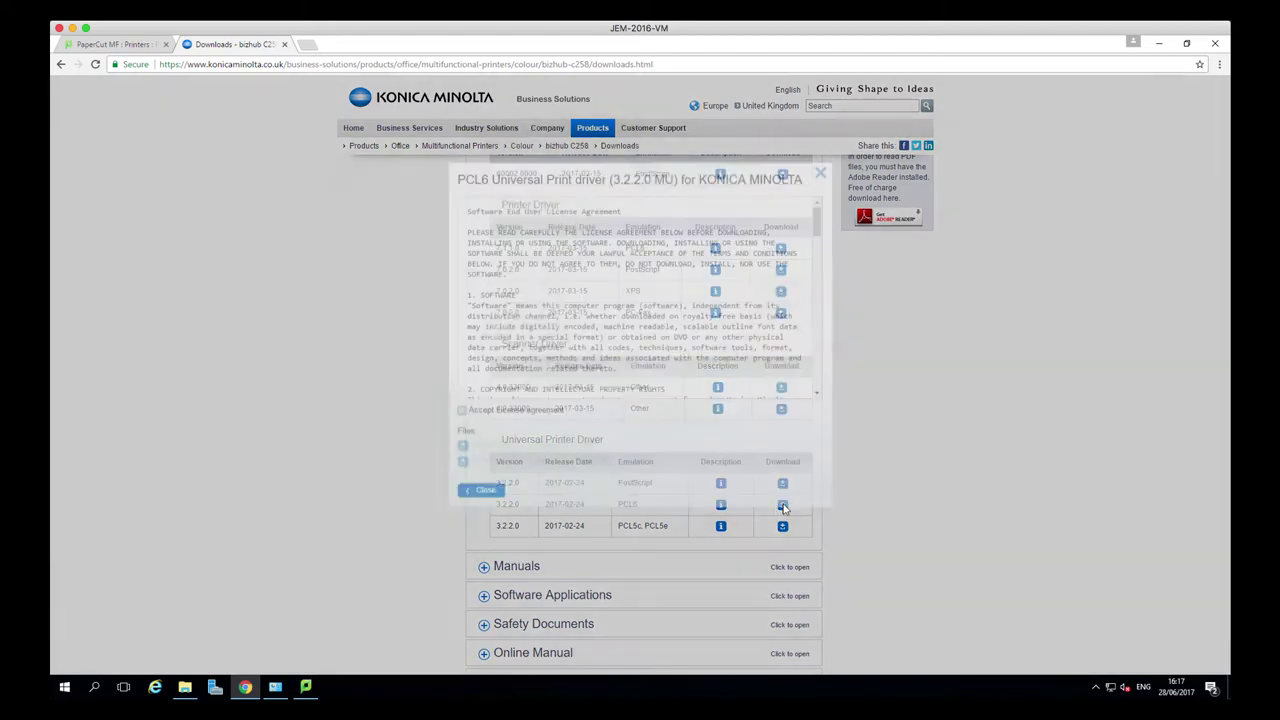
left_click(497, 423)
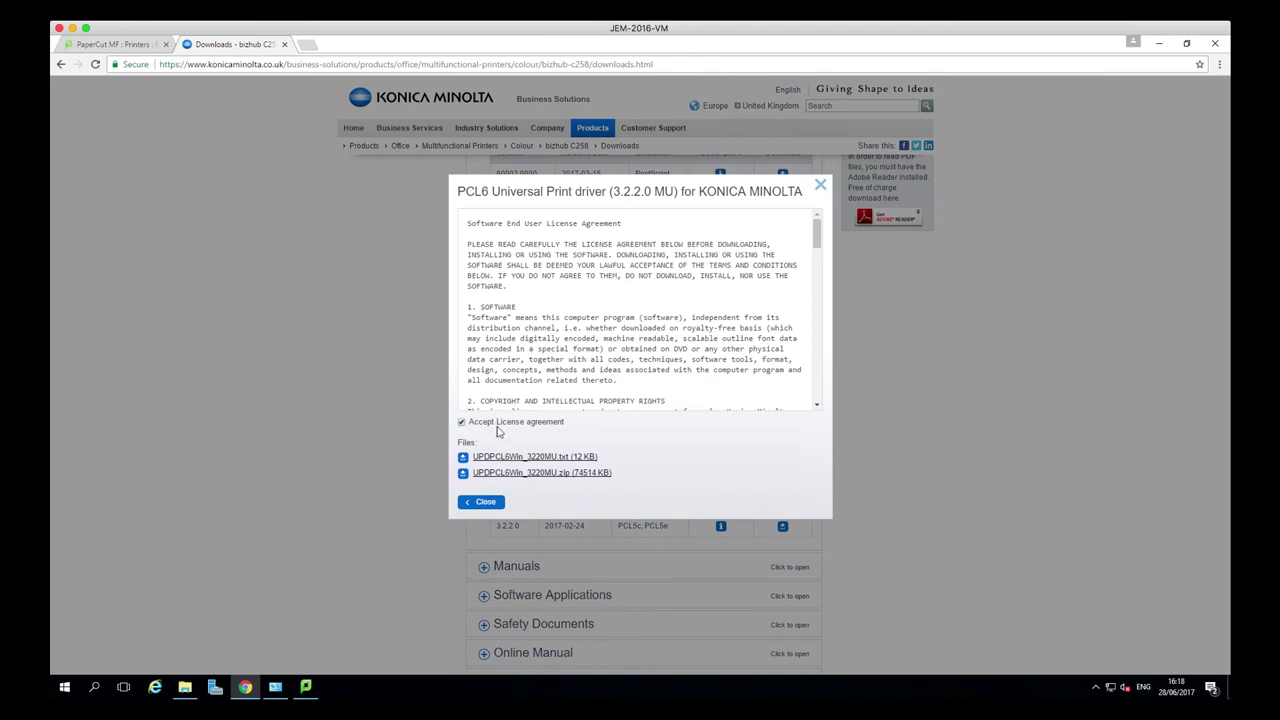
left_click(552, 477)
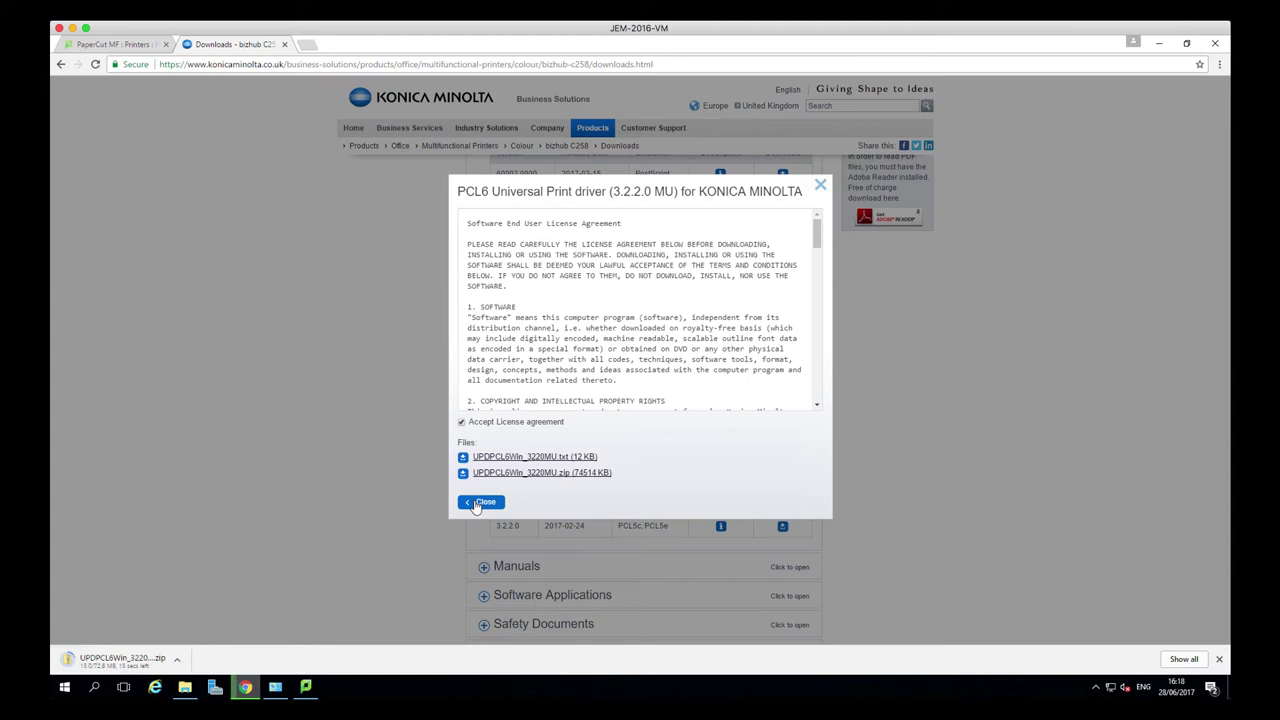
left_click(481, 502)
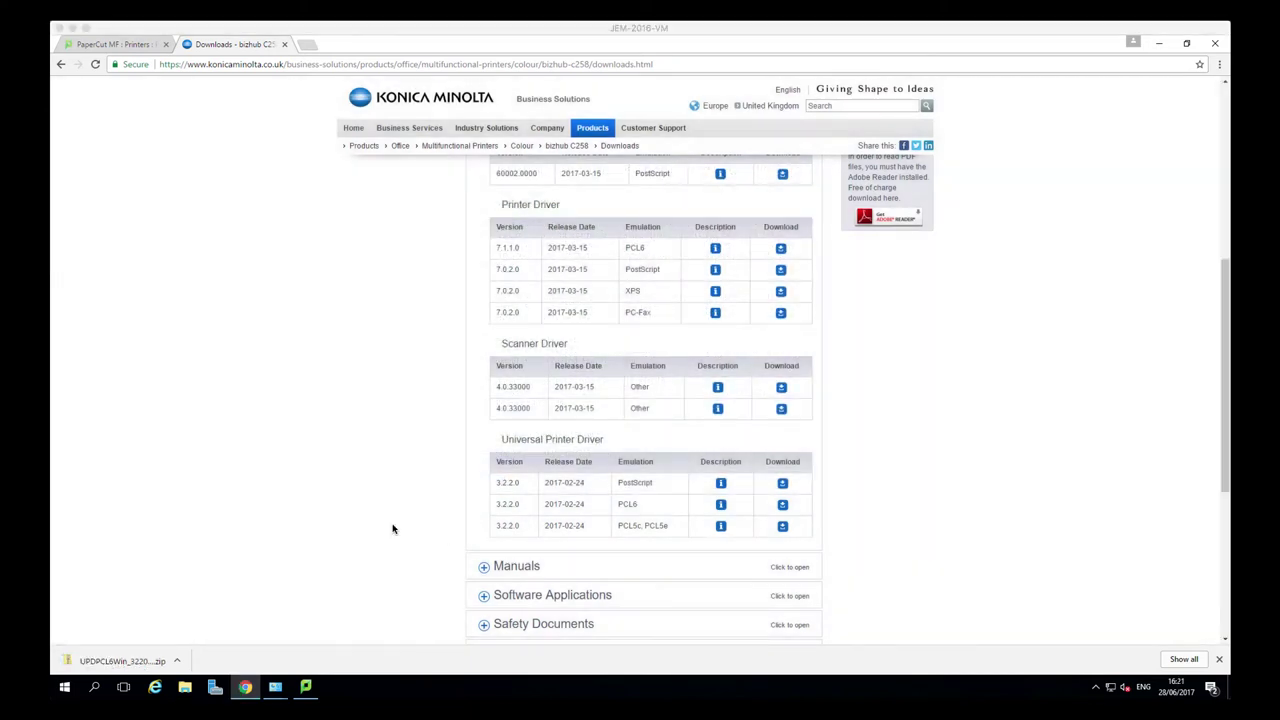
Step: Extract all of UPDPCL6Win_3220MU.zip into Downloads, then return to the Add Printer wizard
left_click(393, 529)
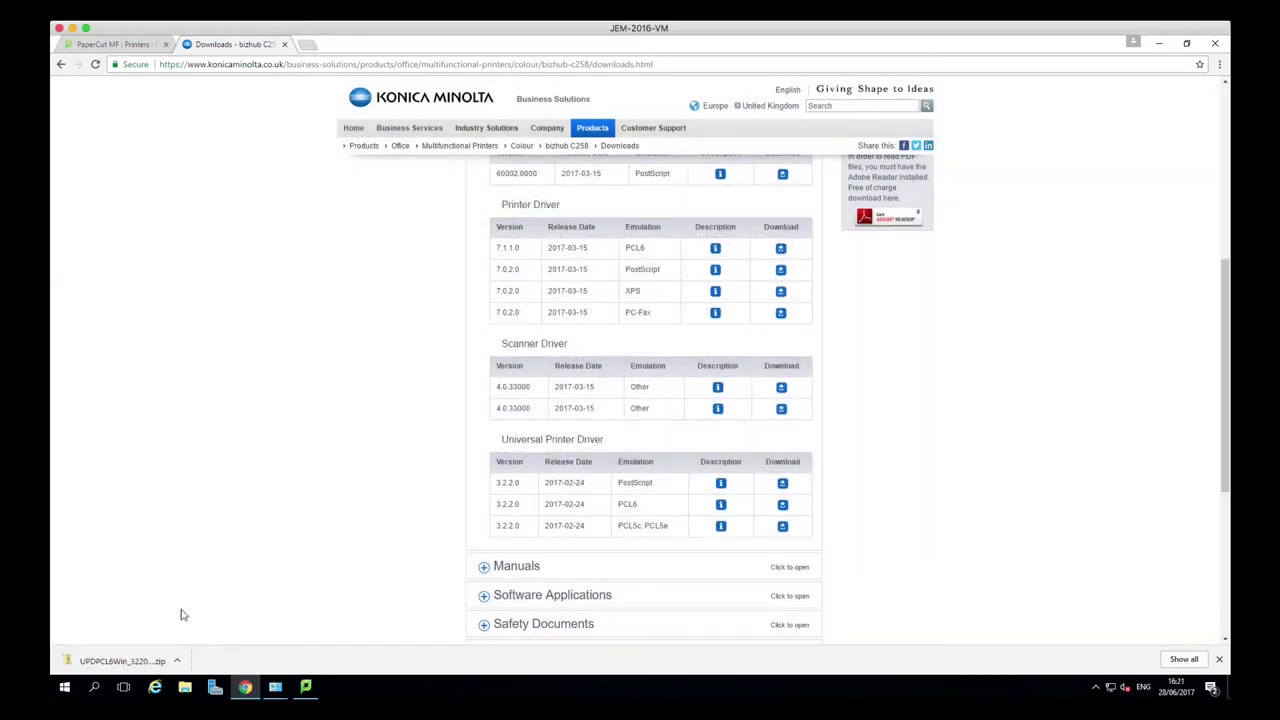
left_click(130, 665)
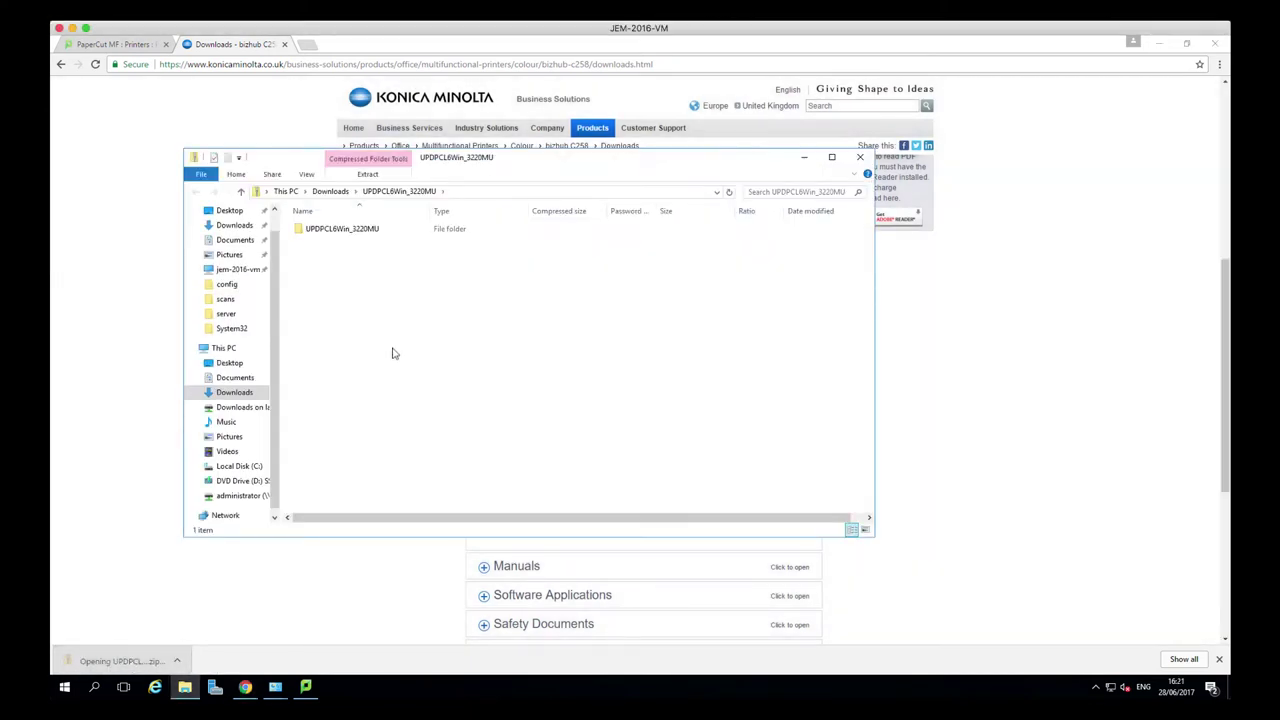
left_click(368, 174)
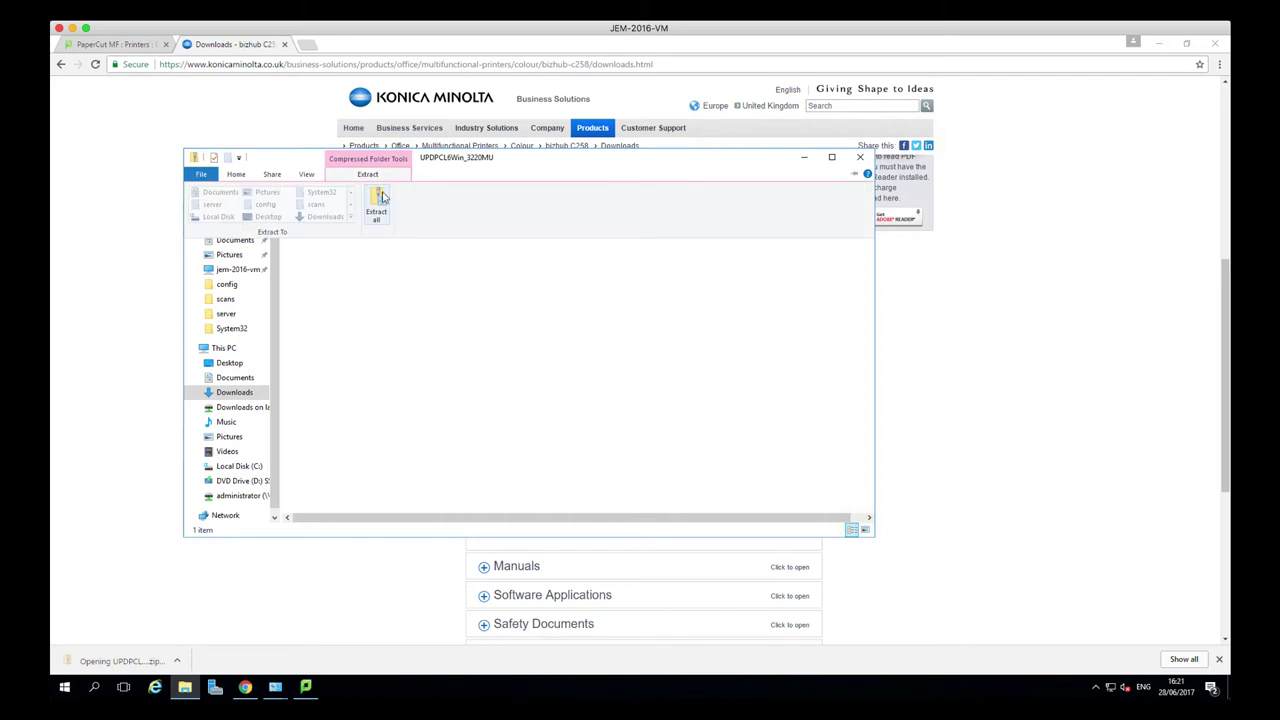
left_click(380, 203)
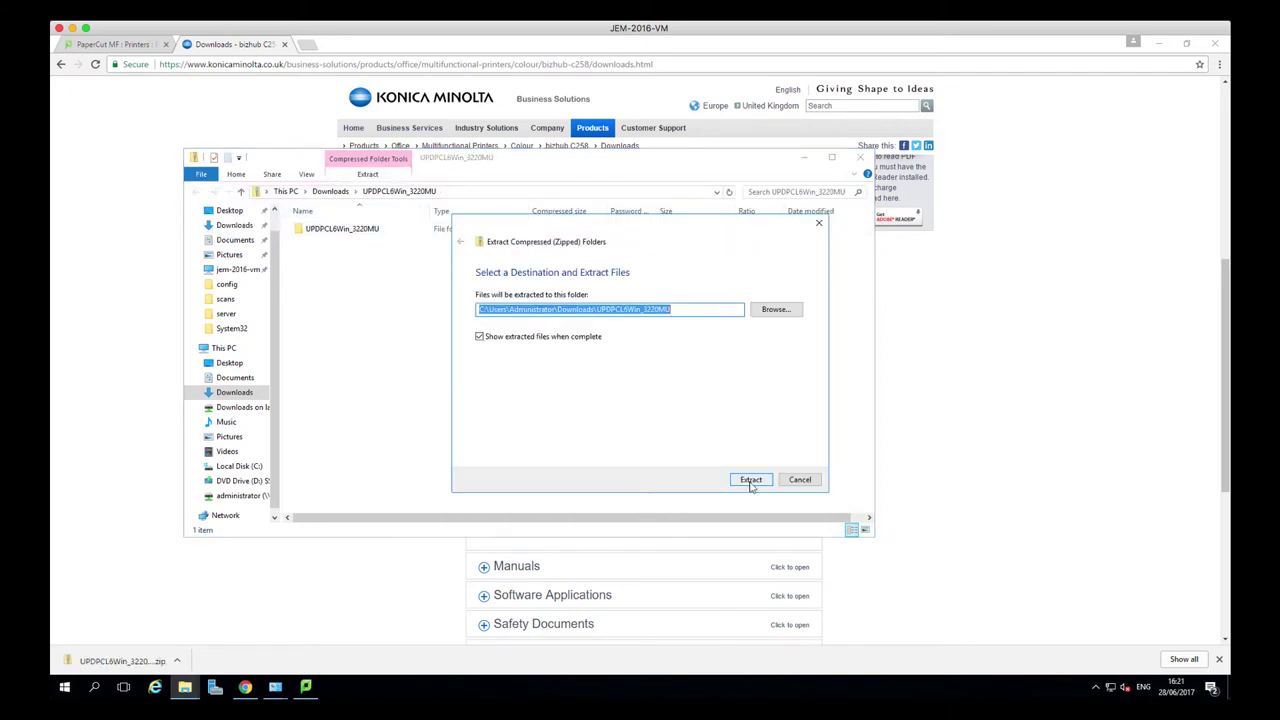
left_click(751, 480)
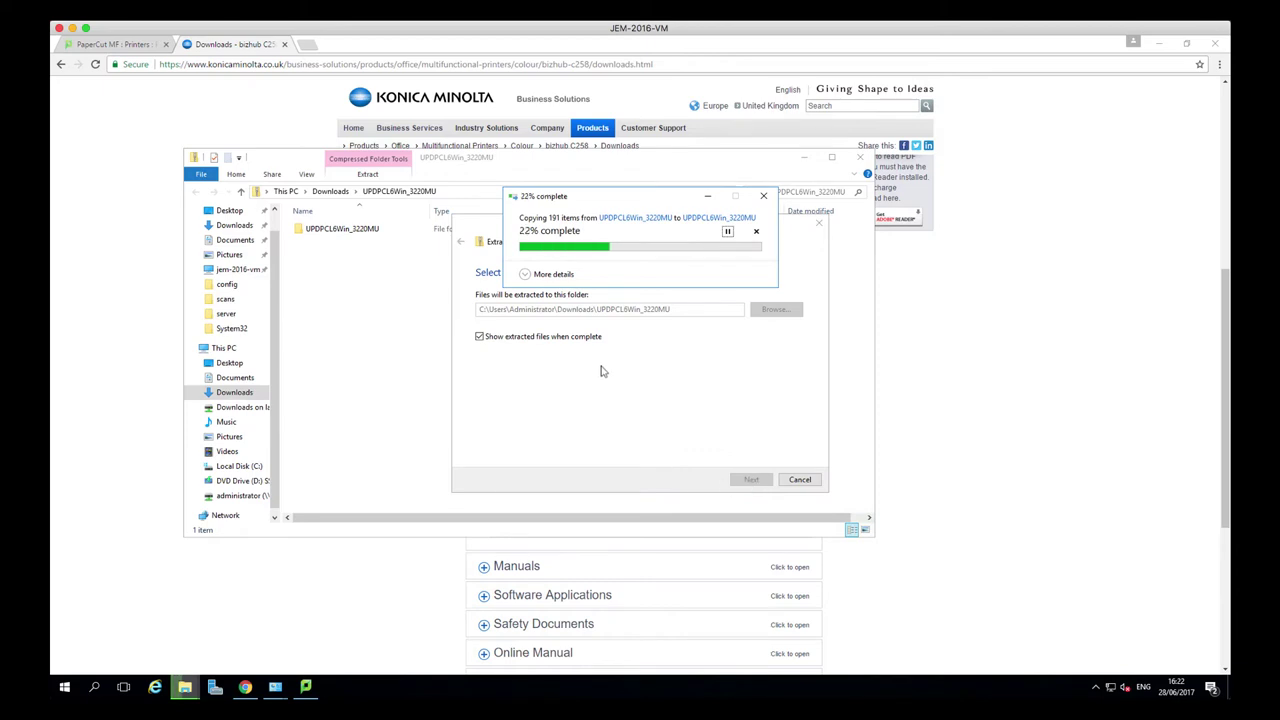
left_click(275, 688)
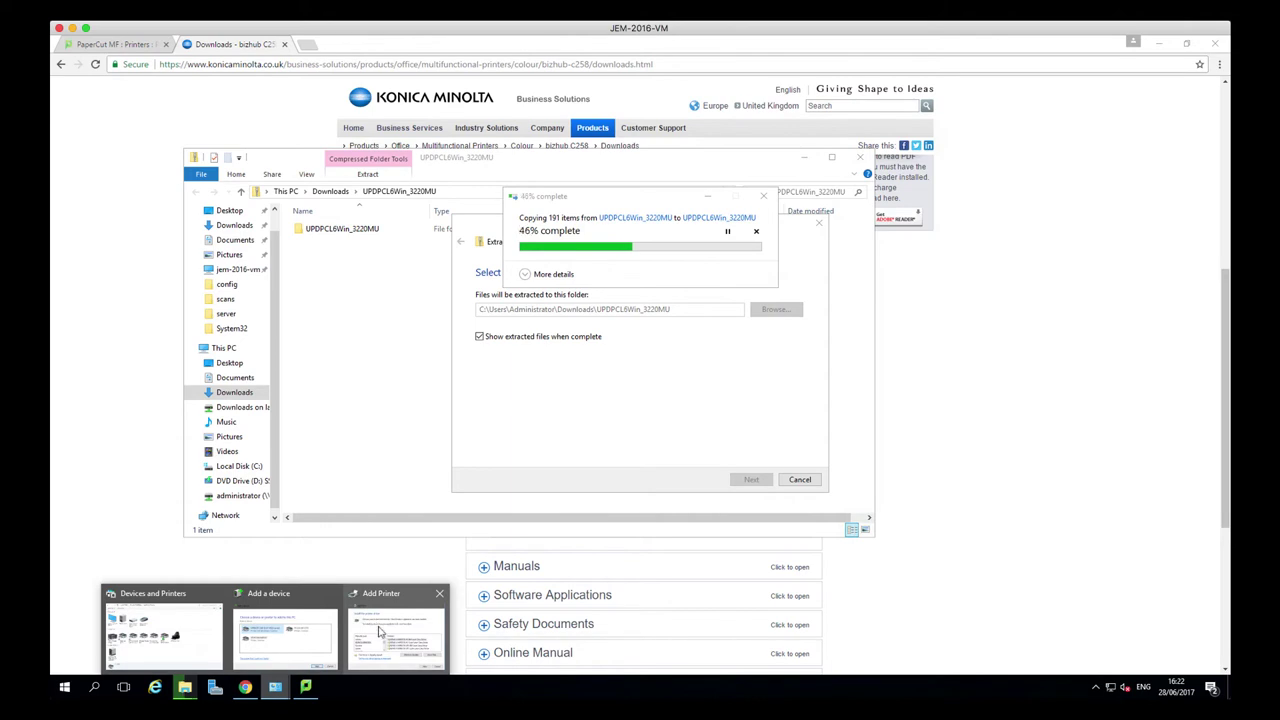
left_click(380, 630)
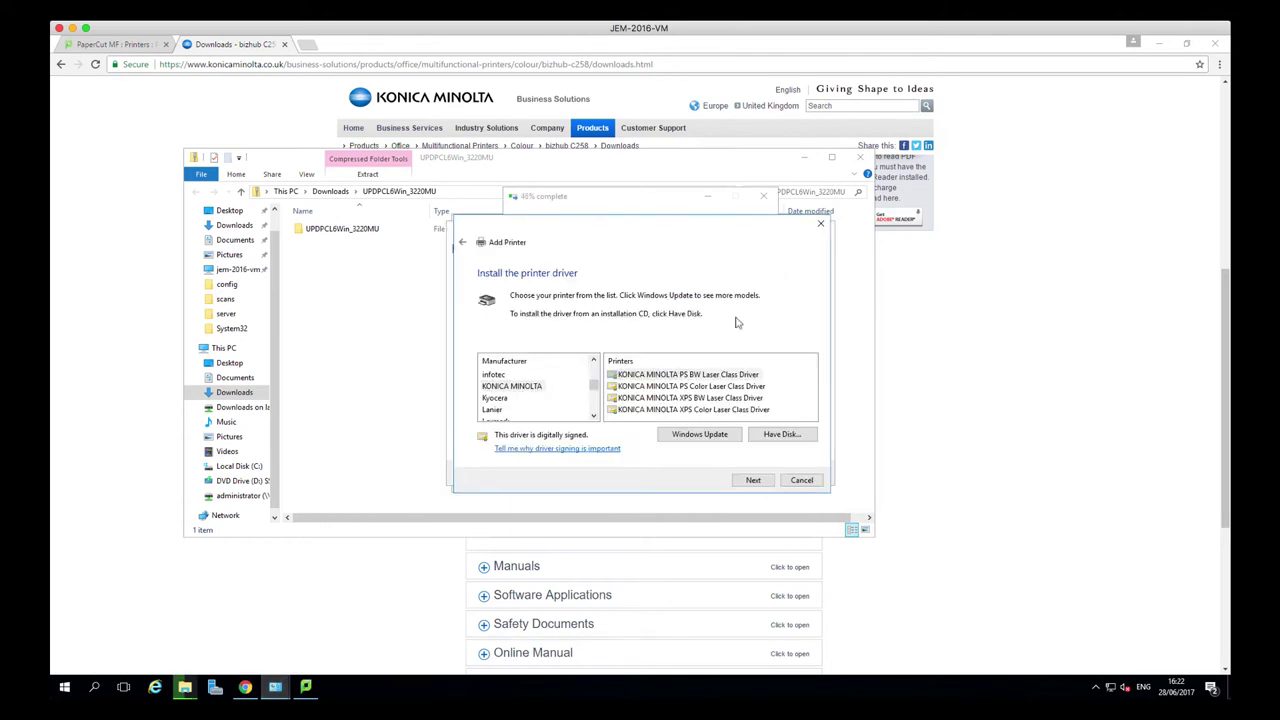
Step: Move the Add Printer wizard and copy-progress windows apart while extraction completes
left_click_drag(645, 228, 750, 285)
left_click_drag(581, 202, 326, 240)
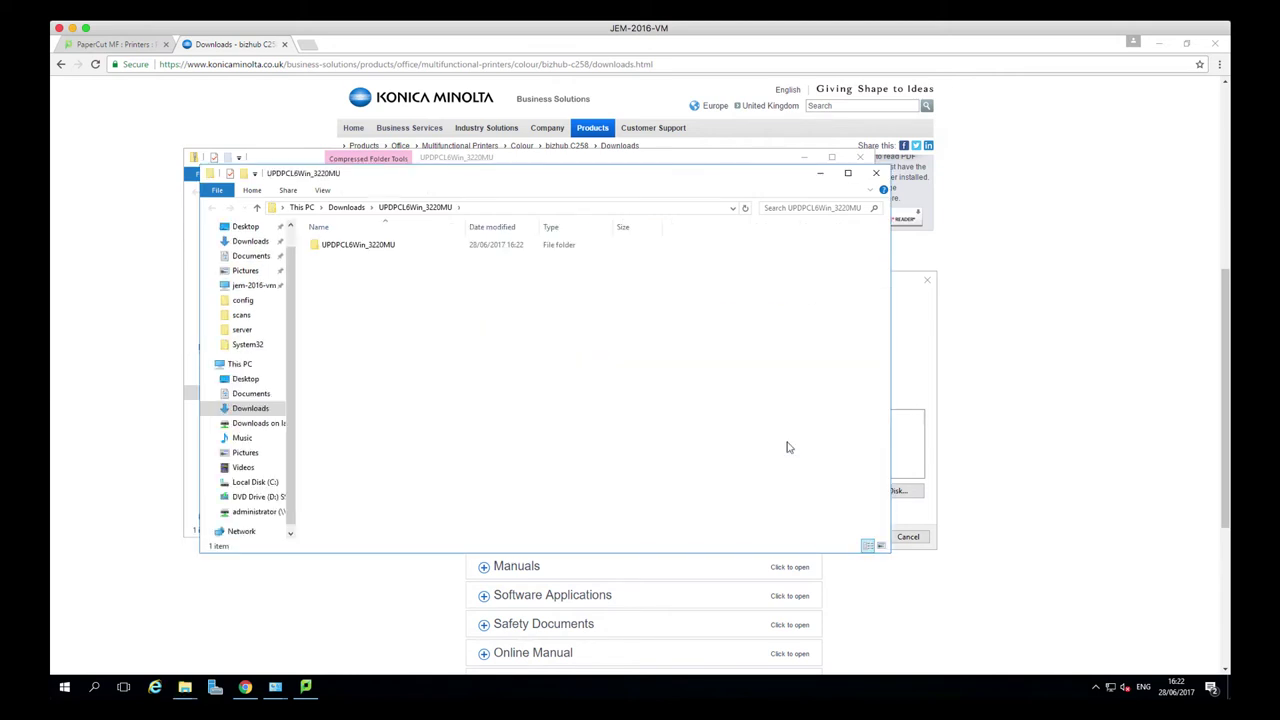
Step: Begin installing a driver from disk, opening the Have Disk file browser
left_click(385, 250)
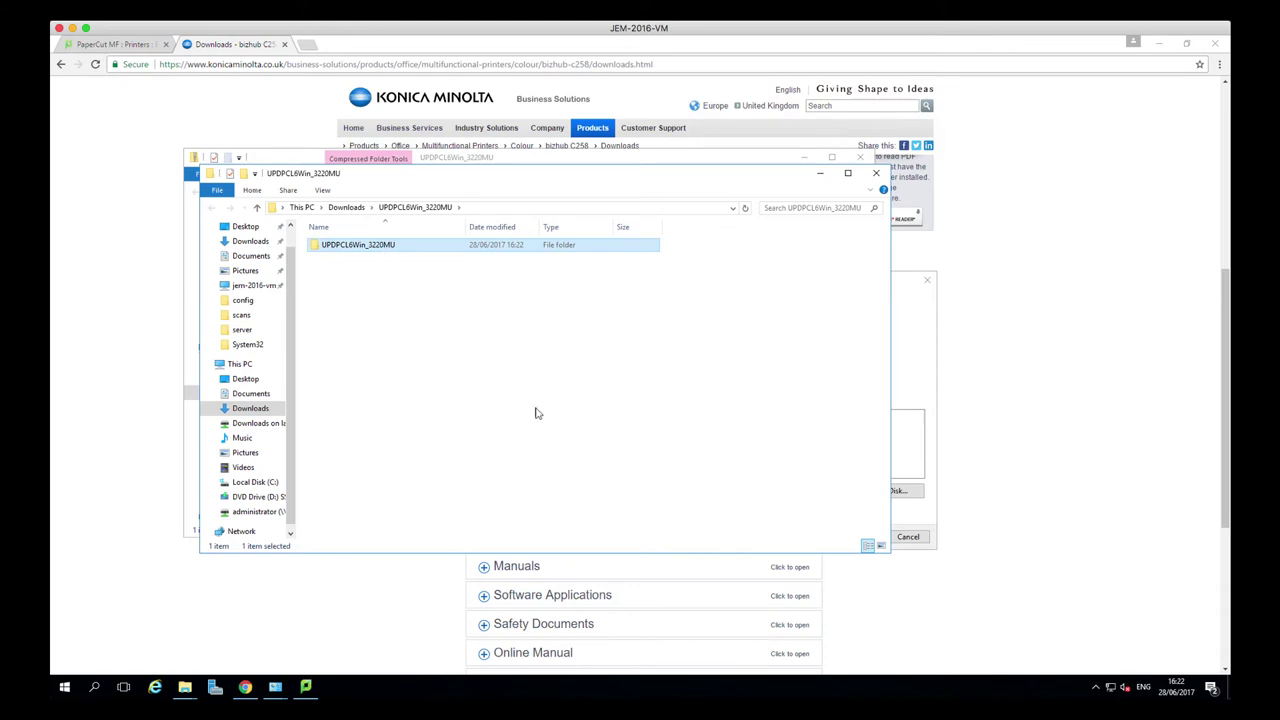
left_click(920, 322)
left_click(884, 491)
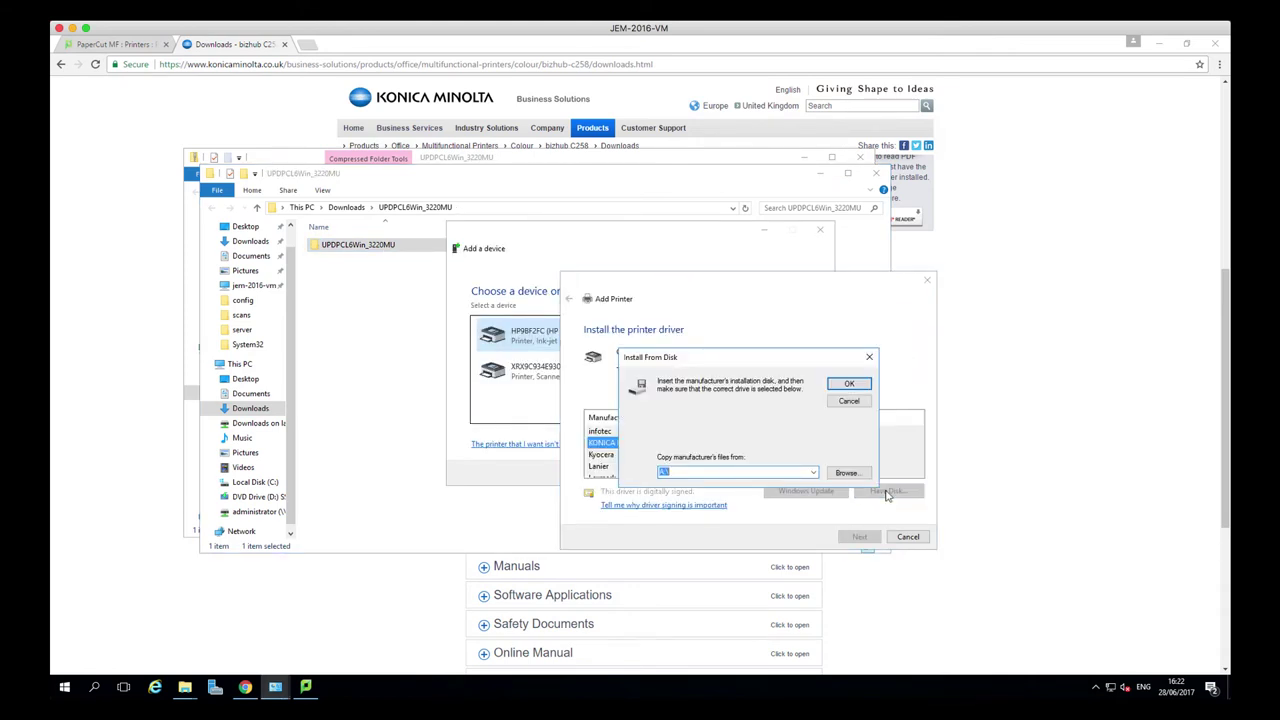
left_click(846, 473)
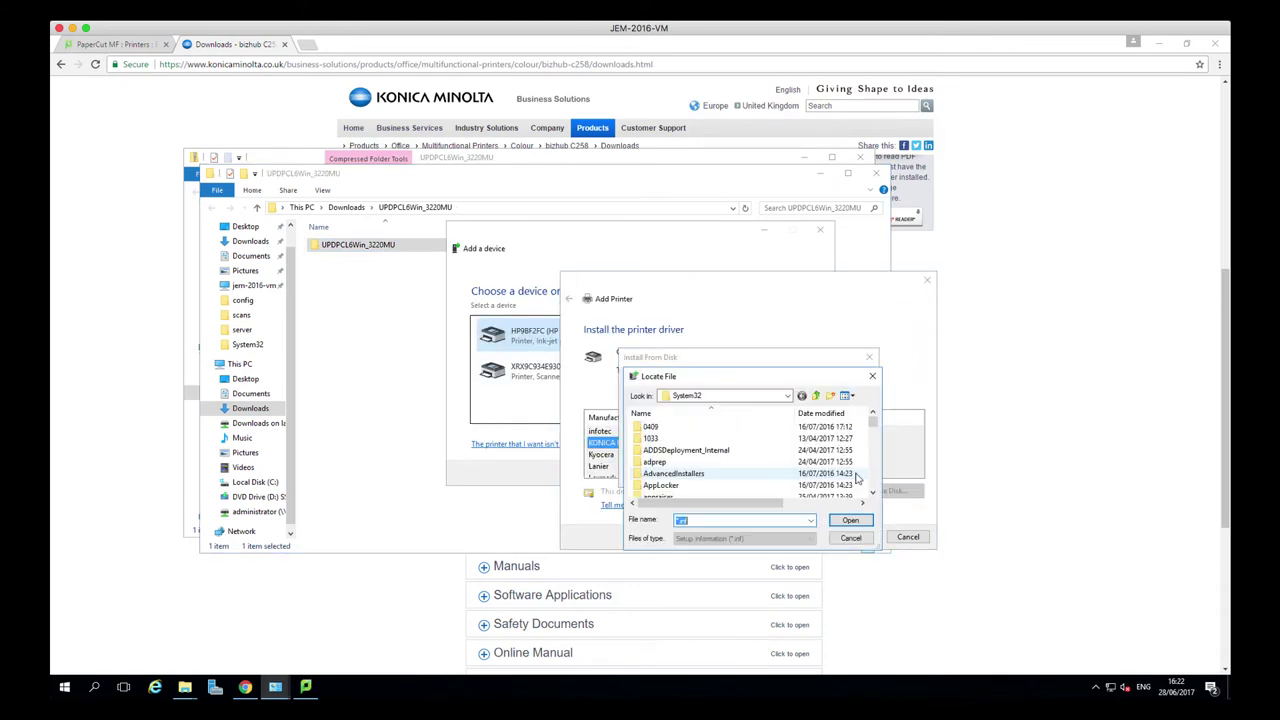
Step: Load the driver .inf from Downloads\UPDPCL6Win_3220MU\driver\win_x64 into the driver list
left_click(816, 397)
left_click(816, 397)
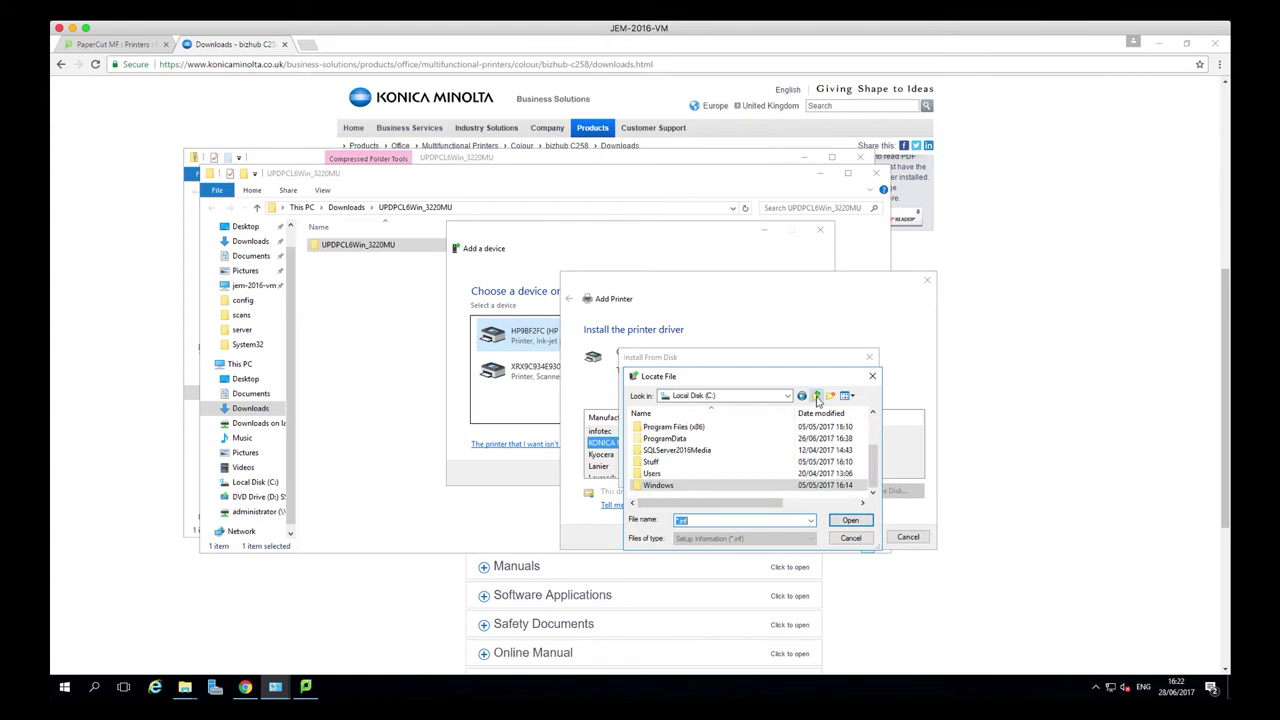
left_click(816, 397)
scroll(745, 451, "up", 5)
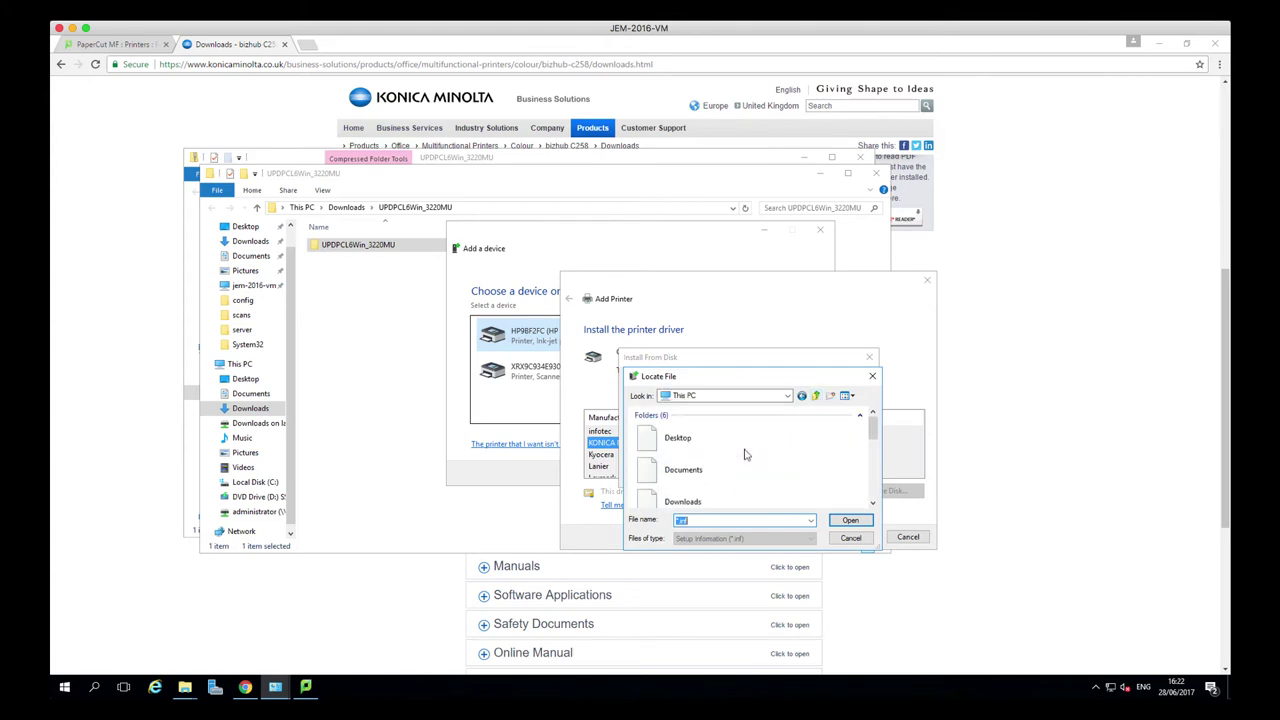
double_click(703, 500)
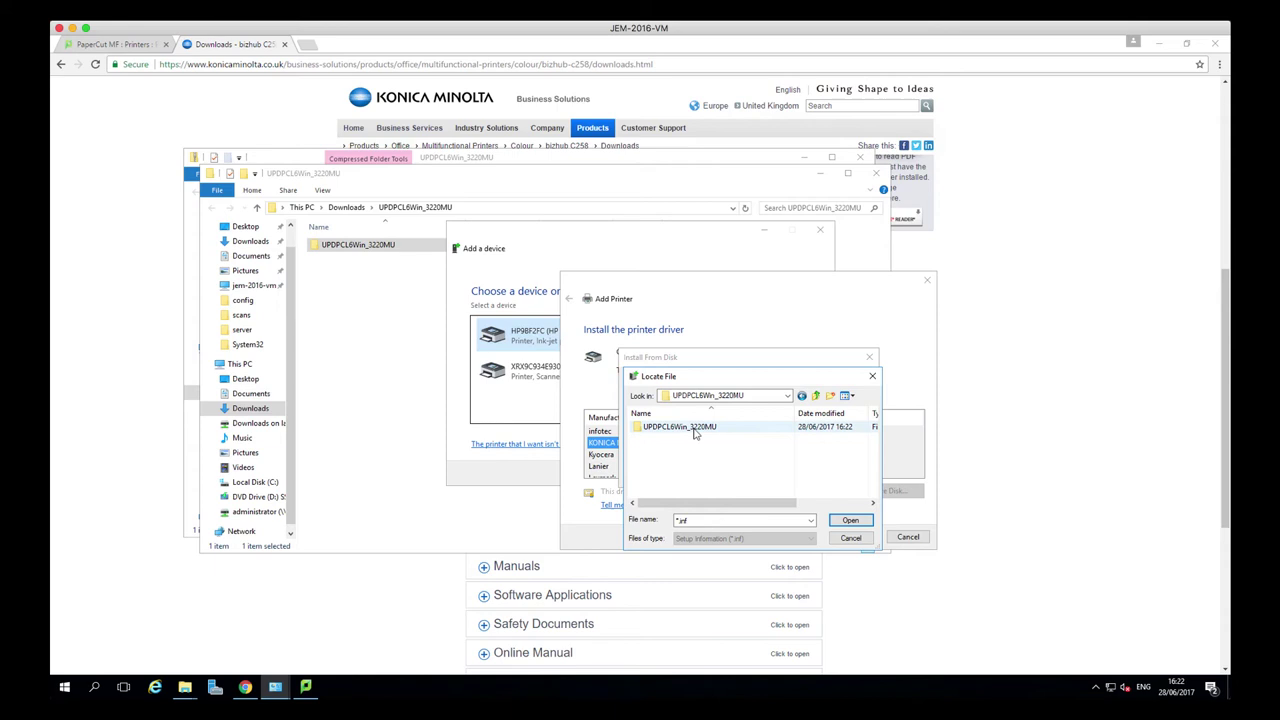
double_click(695, 428)
double_click(690, 429)
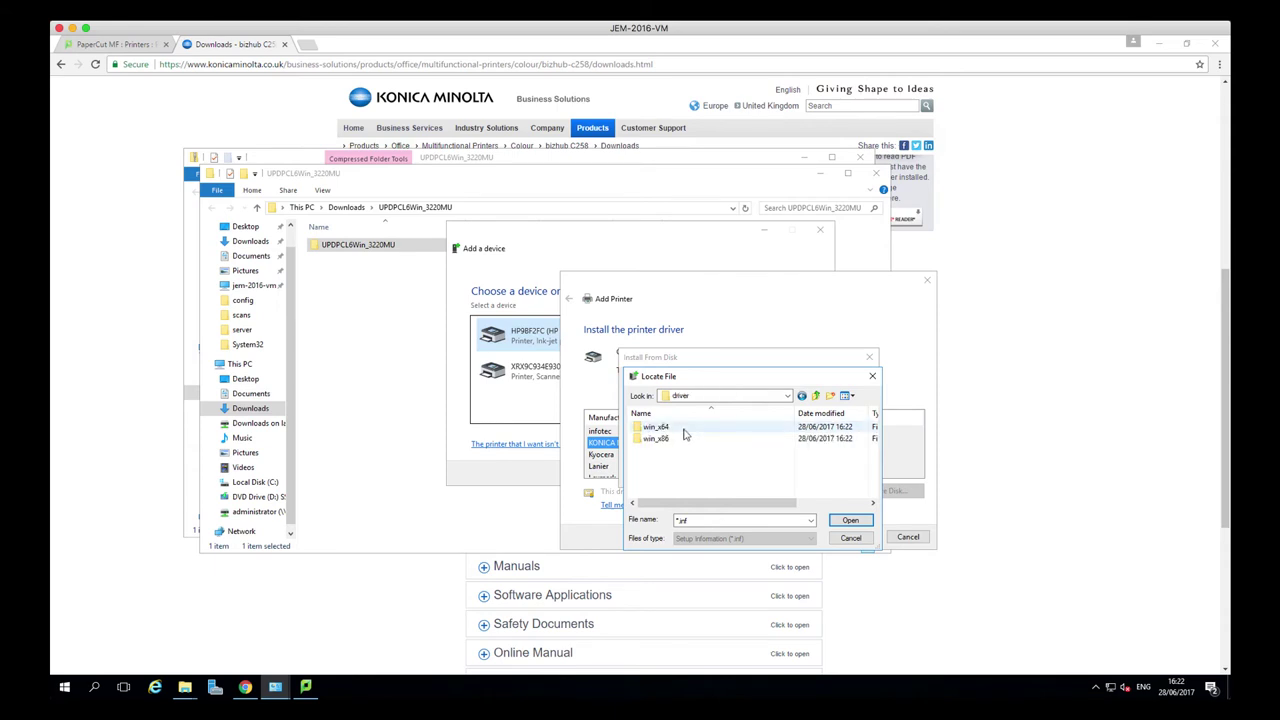
left_click(690, 430)
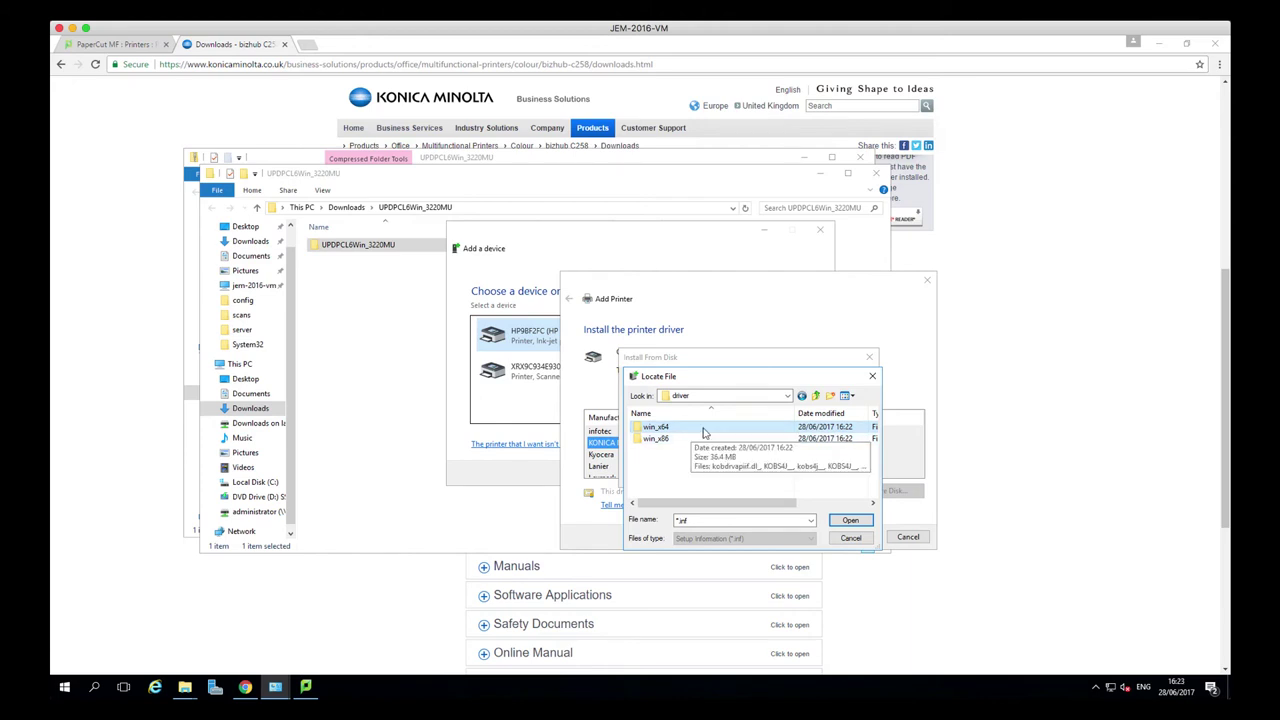
double_click(676, 430)
left_click(678, 430)
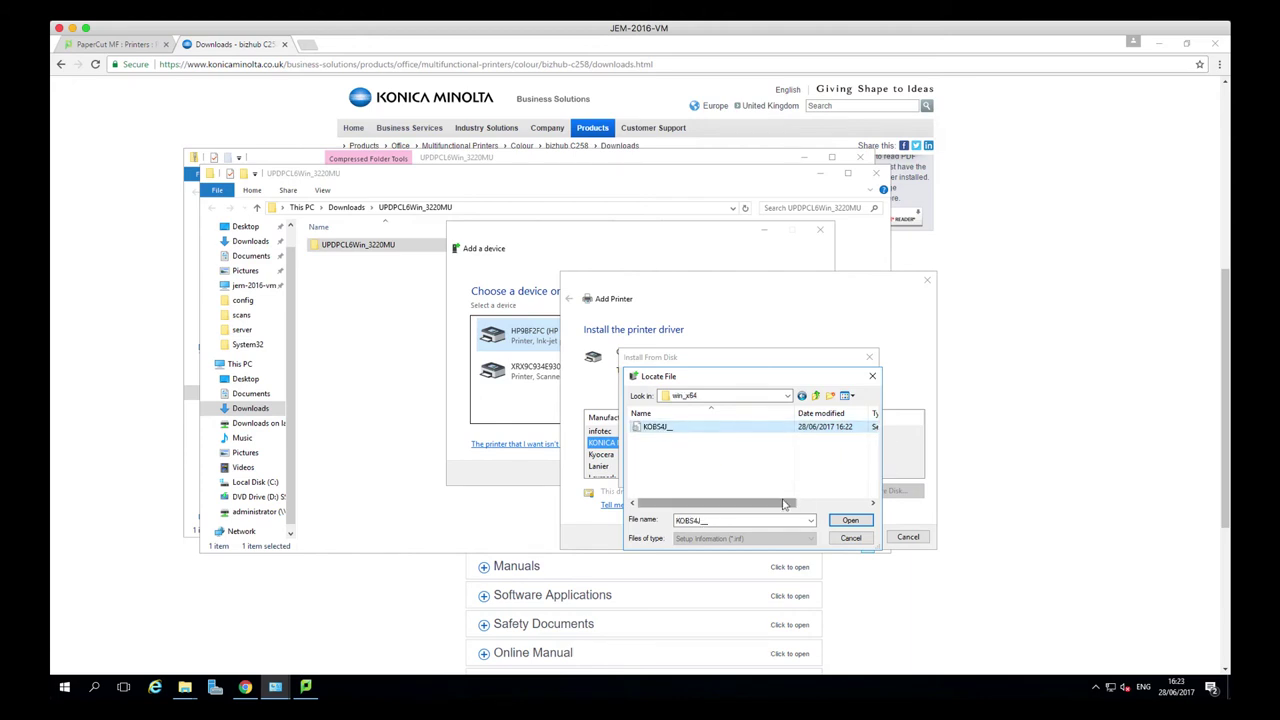
left_click(849, 521)
left_click(848, 384)
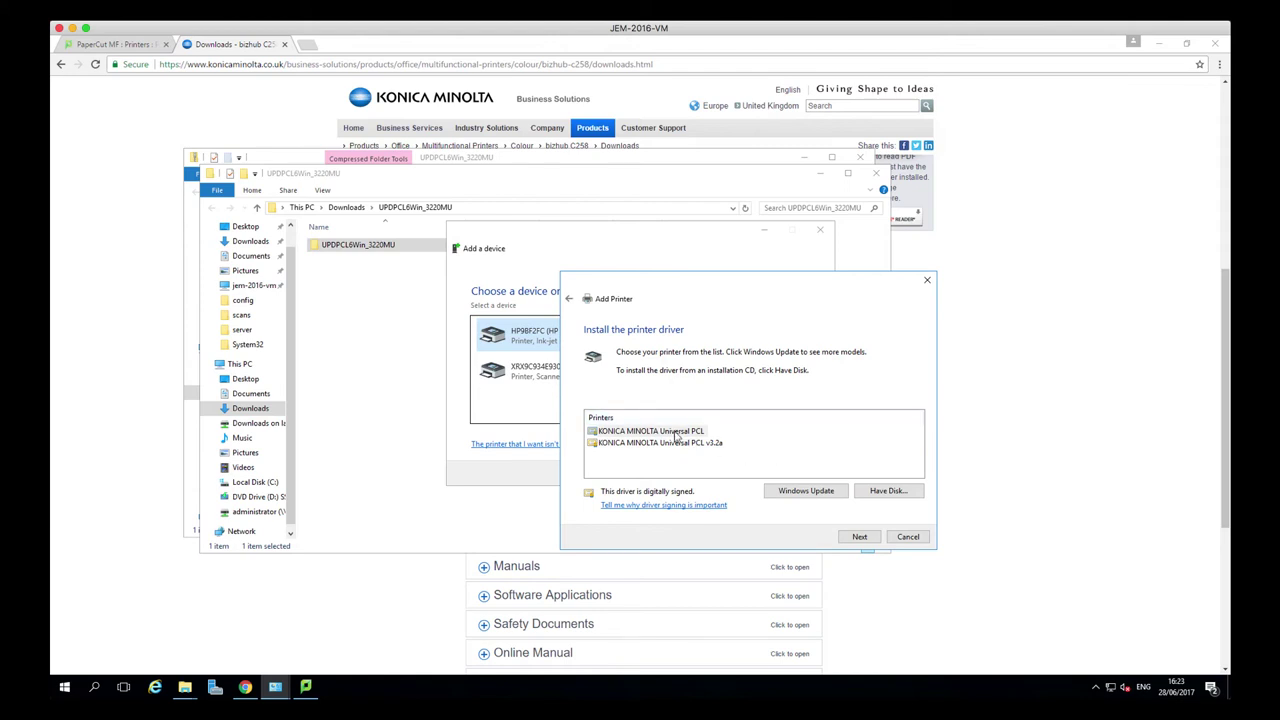
Step: Install the printer with the KONICA MINOLTA Universal PCL driver, named KONICA MINOLTA C258
left_click(688, 432)
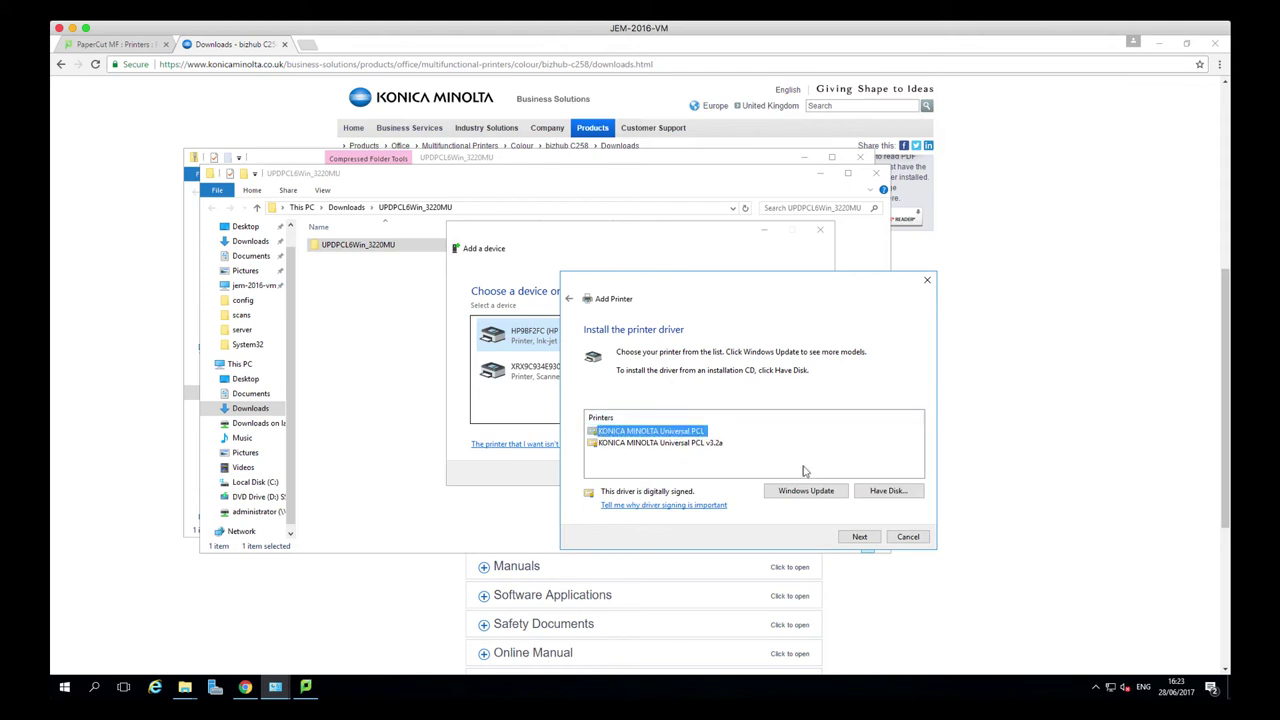
left_click(859, 536)
left_click(783, 353)
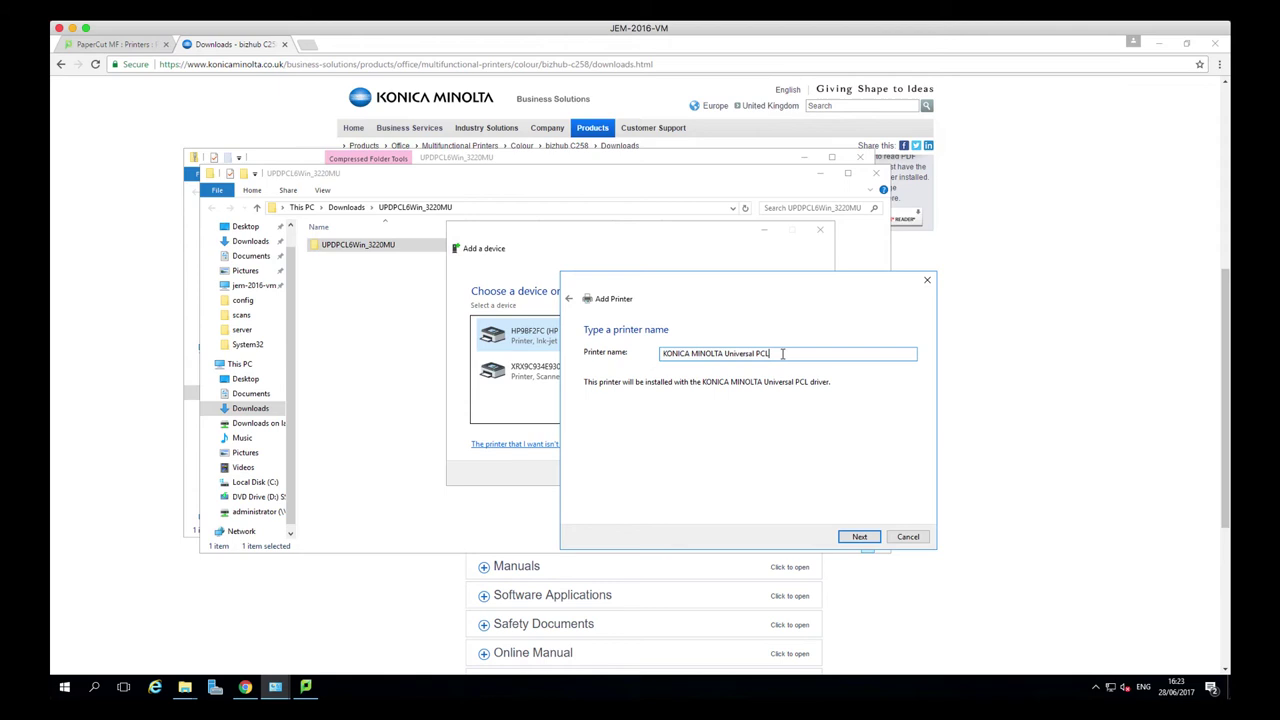
left_click_drag(794, 353, 716, 355)
key("BackSpace")
type("C")
left_click(864, 537)
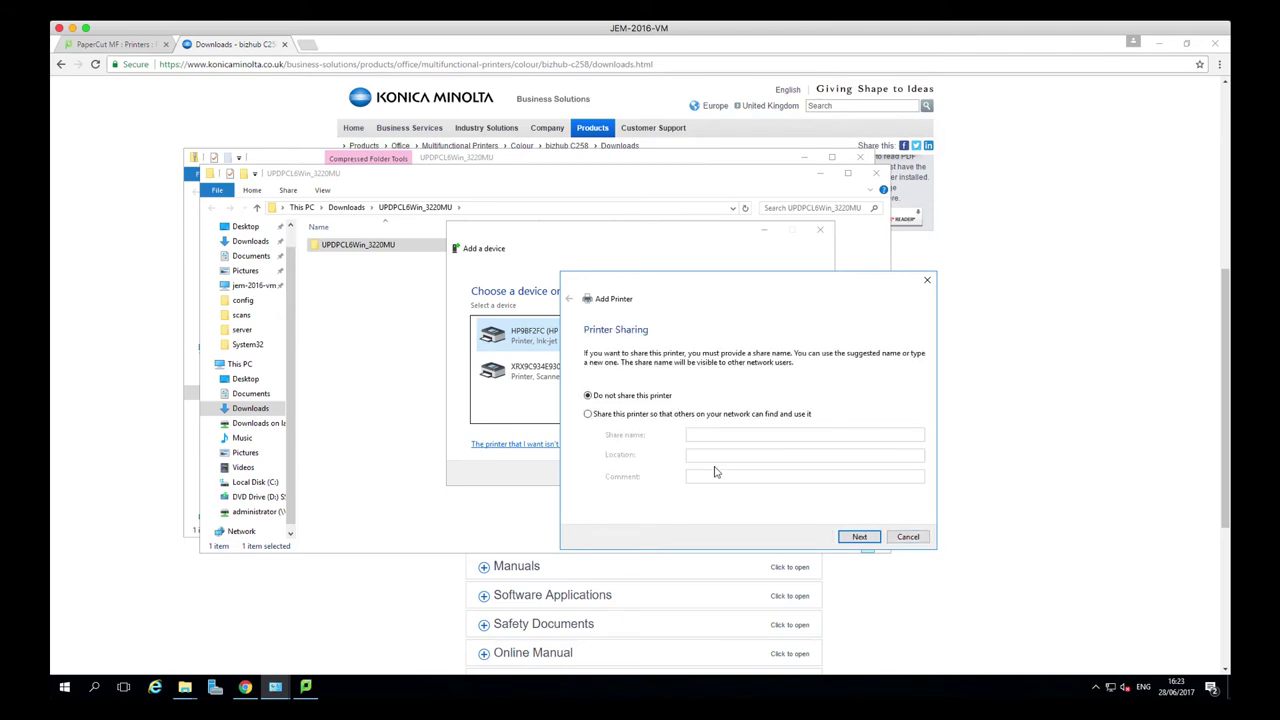
Step: Share the printer as KONICA MINOLTA C258 with location Marketing and continue to the success page
left_click(636, 416)
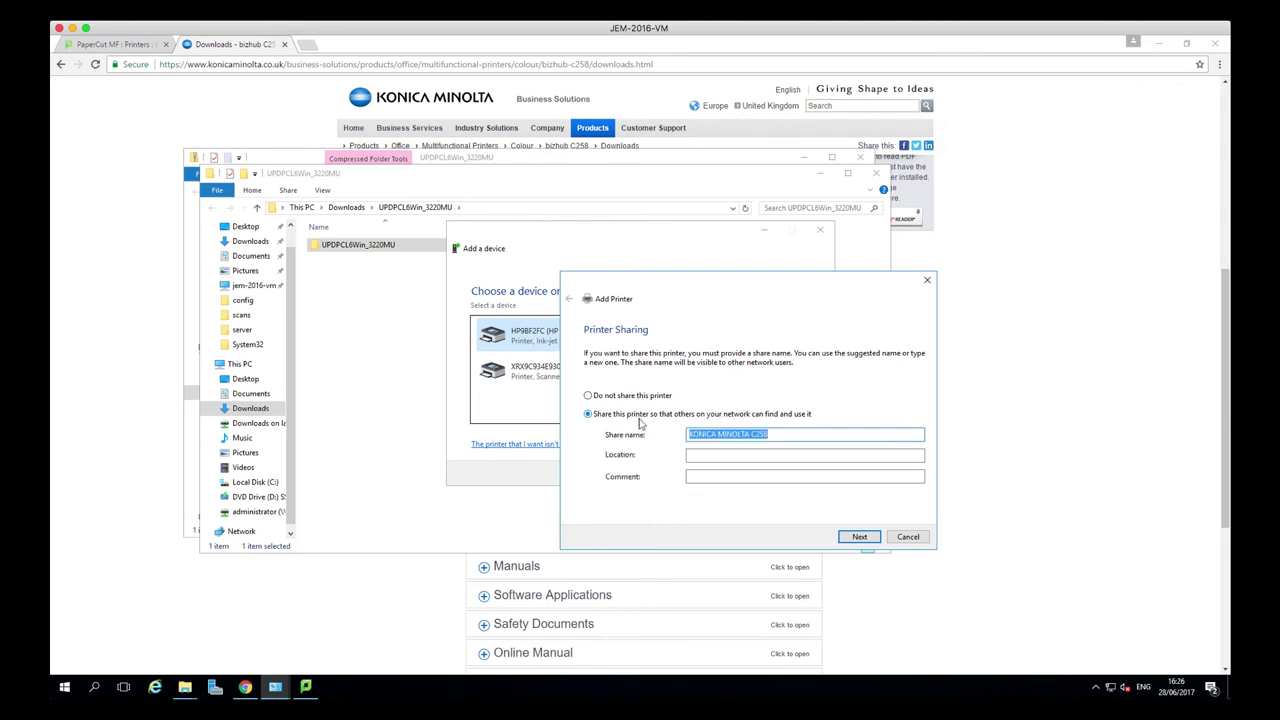
left_click(774, 455)
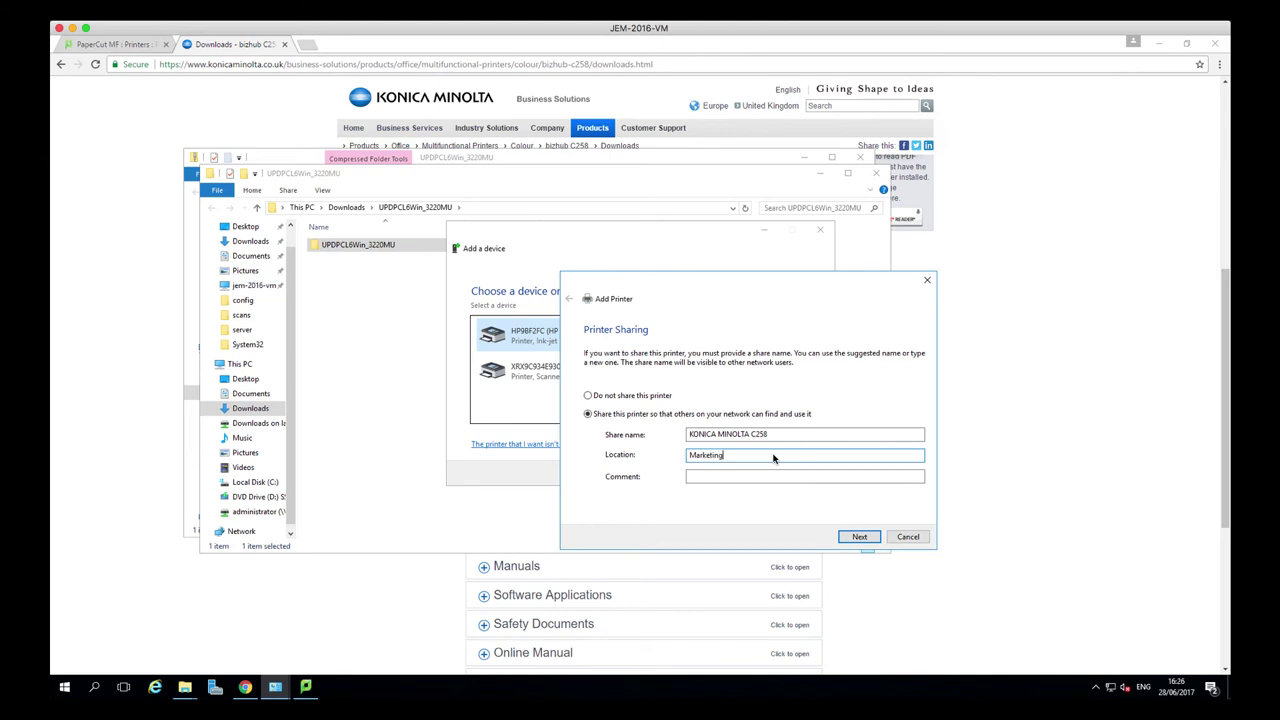
left_click(859, 537)
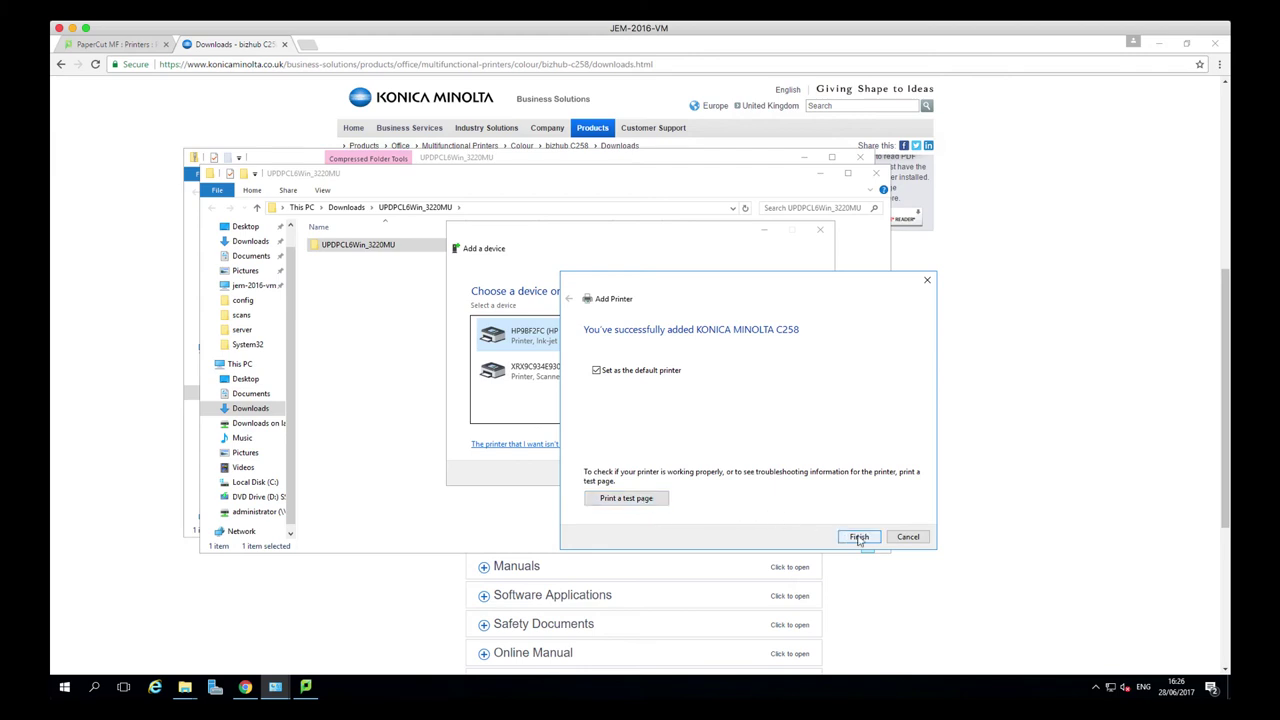
Step: Print a test page, finish the wizard, and close both driver folder windows
left_click(660, 500)
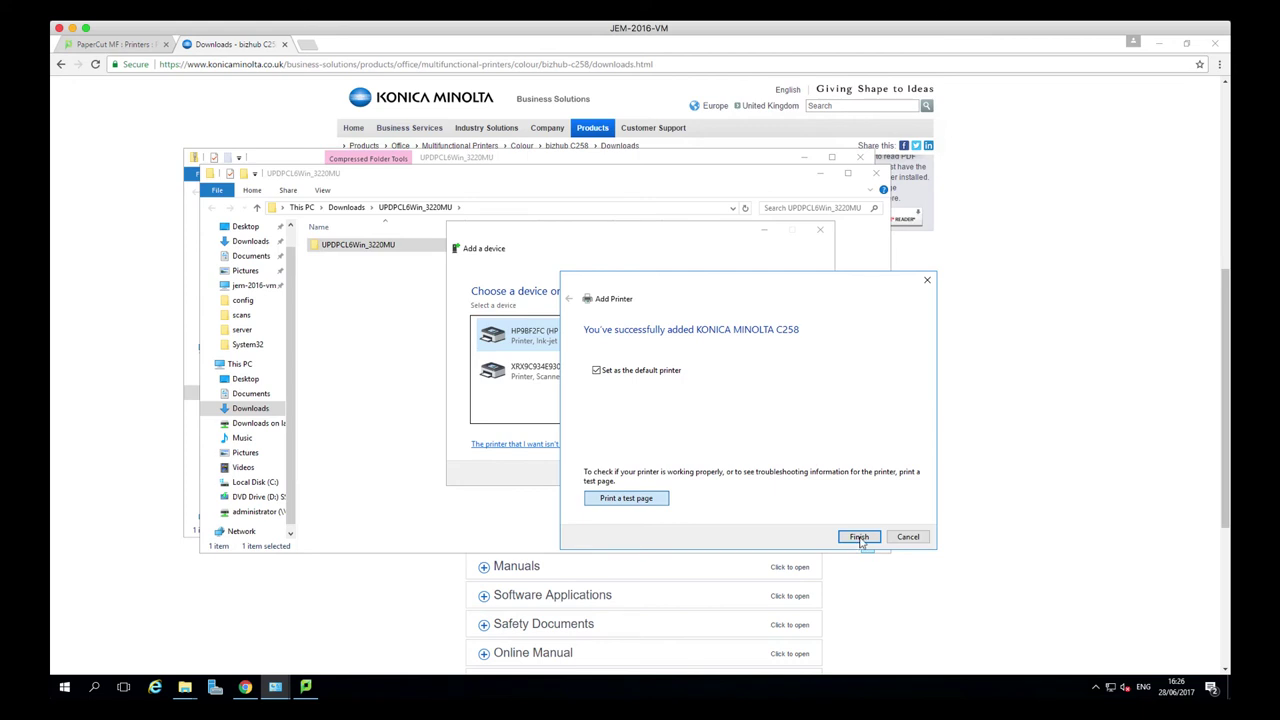
left_click(718, 394)
left_click(859, 536)
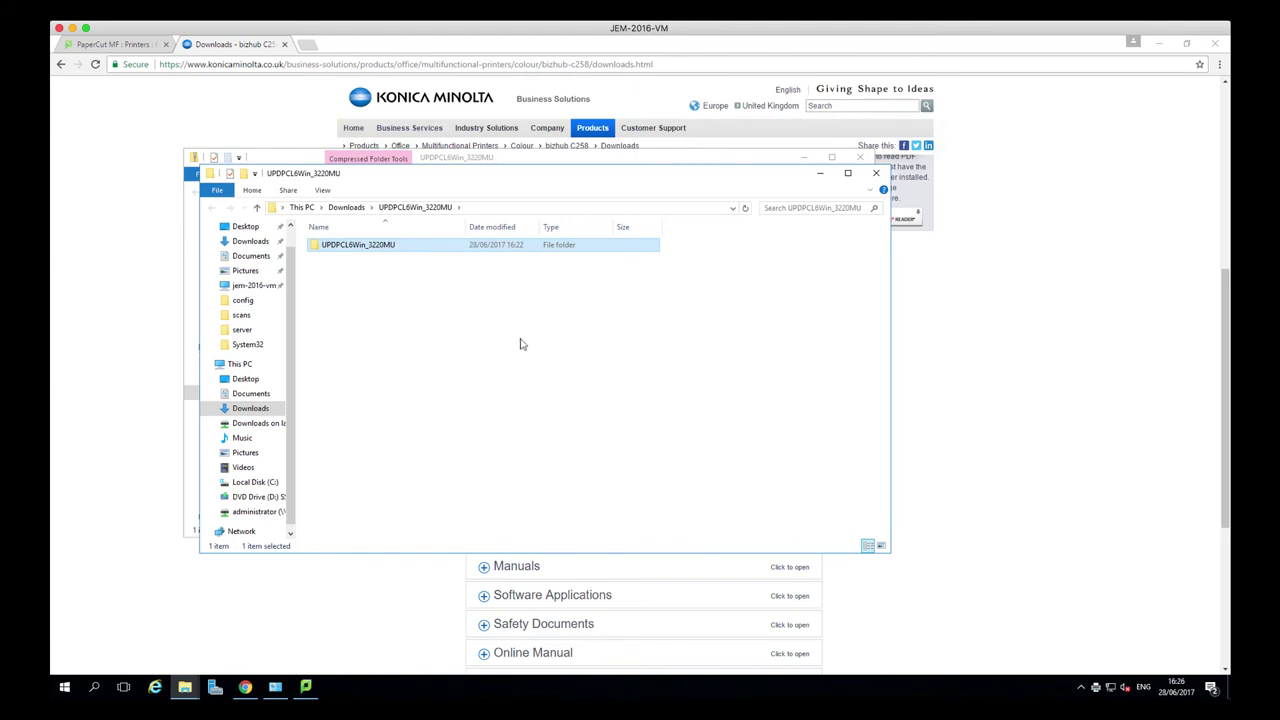
left_click(876, 173)
left_click(859, 157)
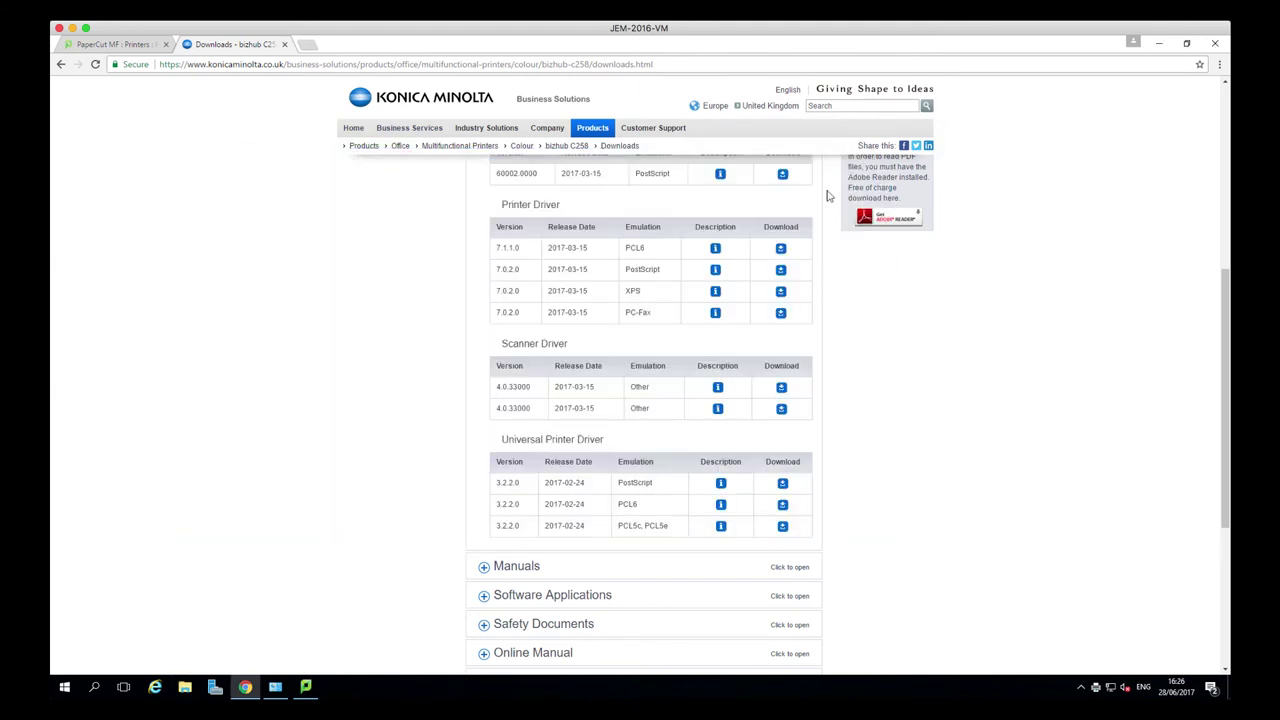
Step: Refresh the PaperCut printer list and open the KONICA MINOLTA C258 Printer Details page
left_click(135, 47)
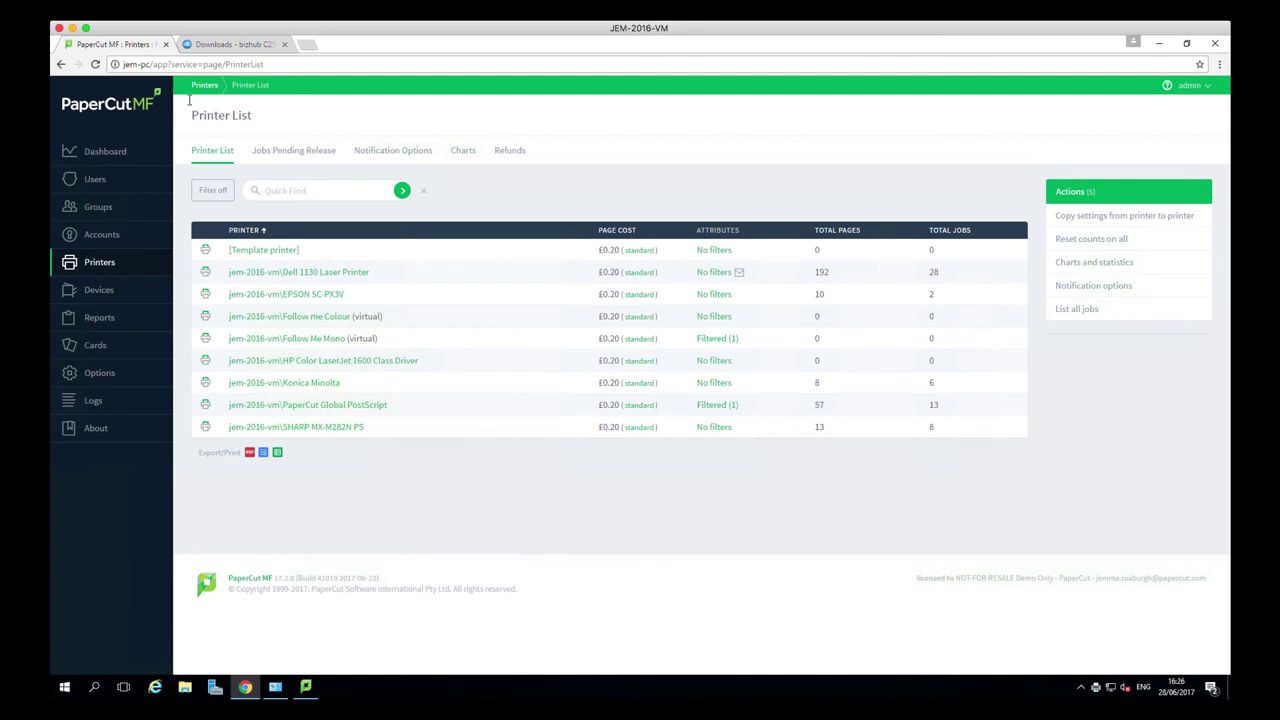
left_click(103, 264)
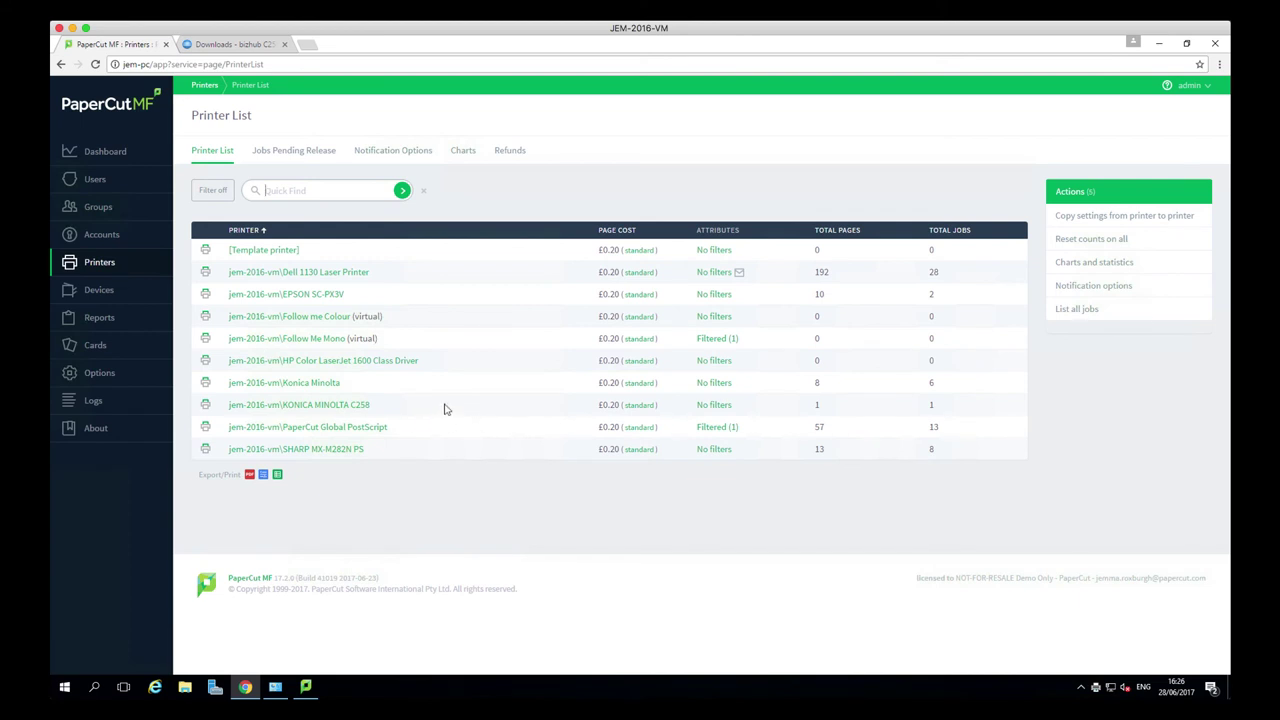
left_click_drag(371, 405, 238, 403)
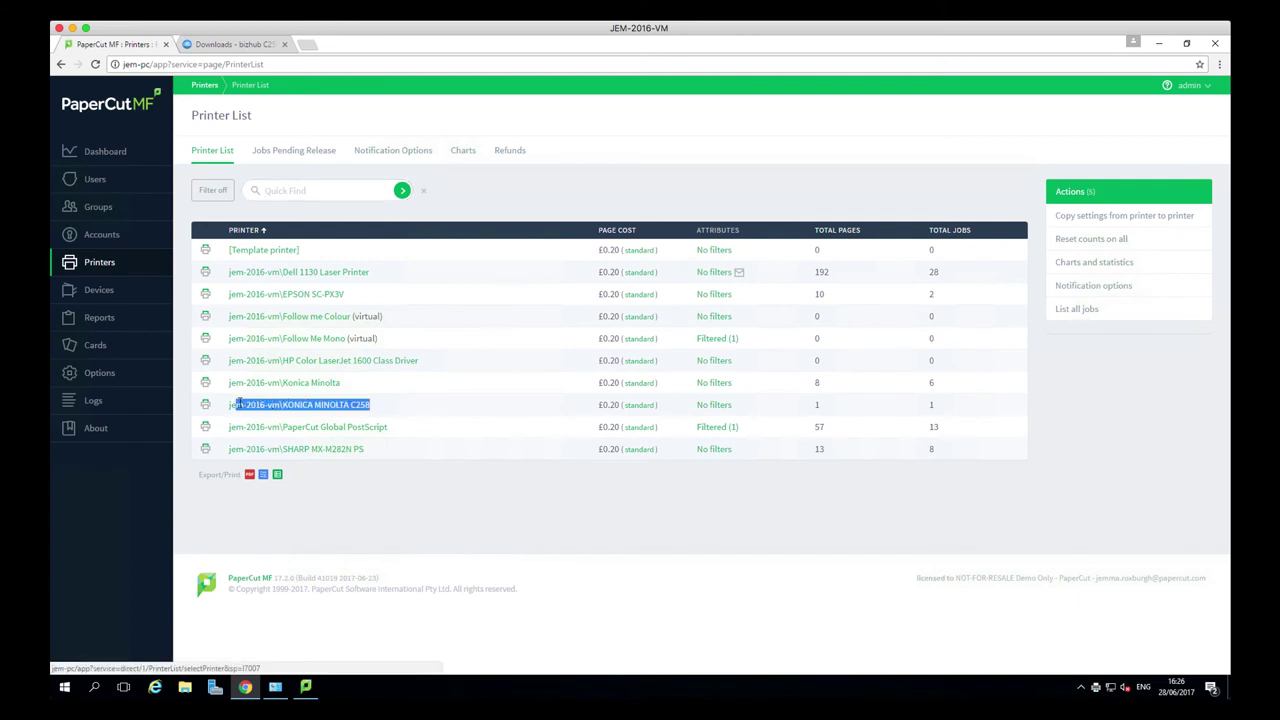
left_click(398, 410)
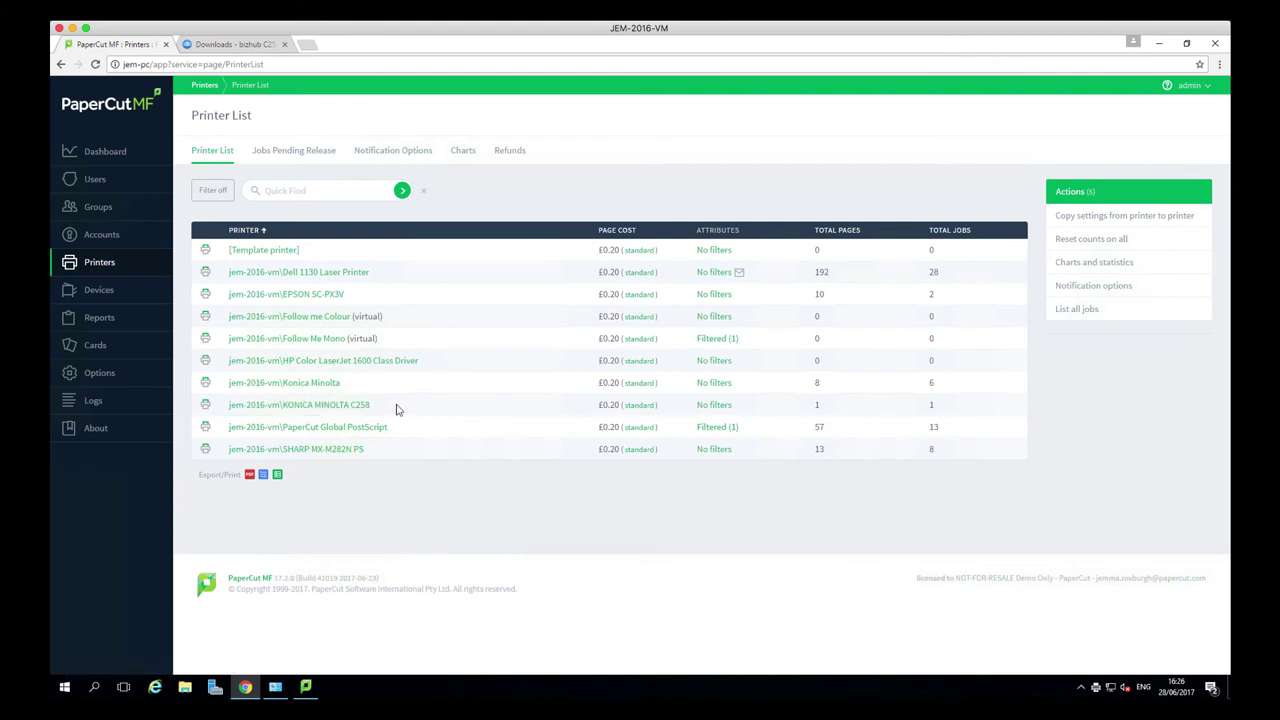
left_click(345, 407)
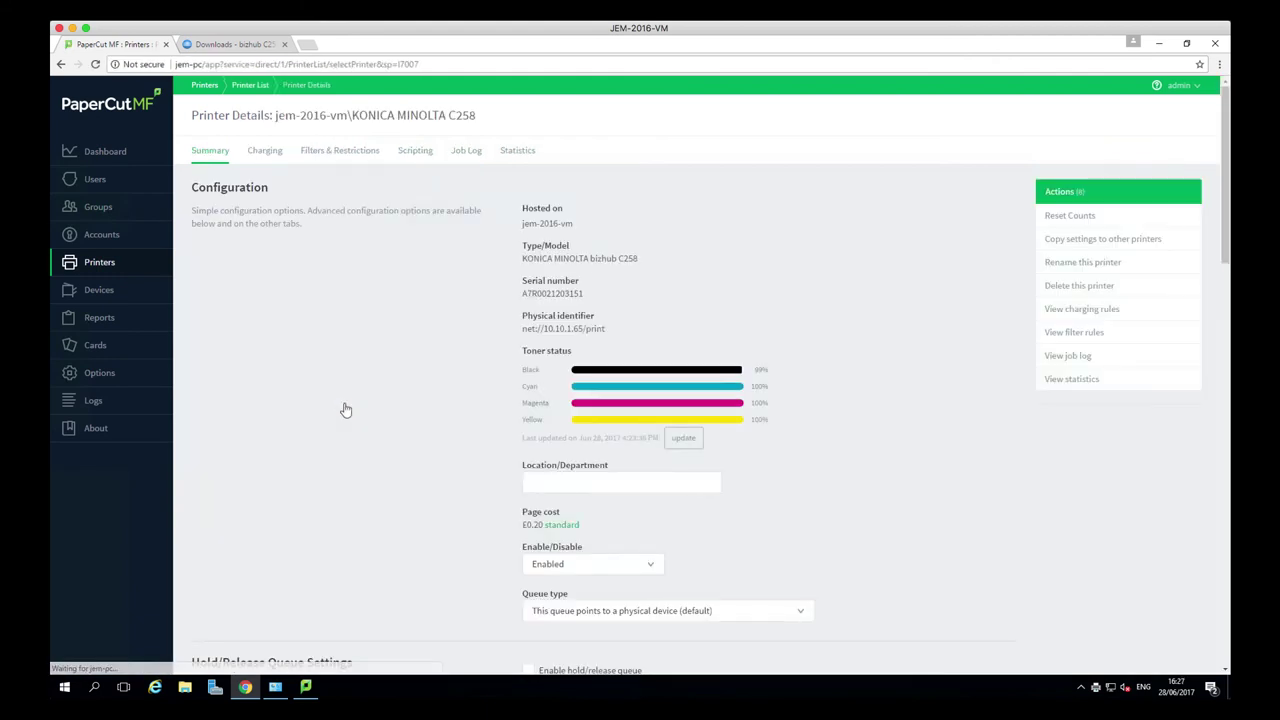
triple_click(528, 328)
left_click(743, 331)
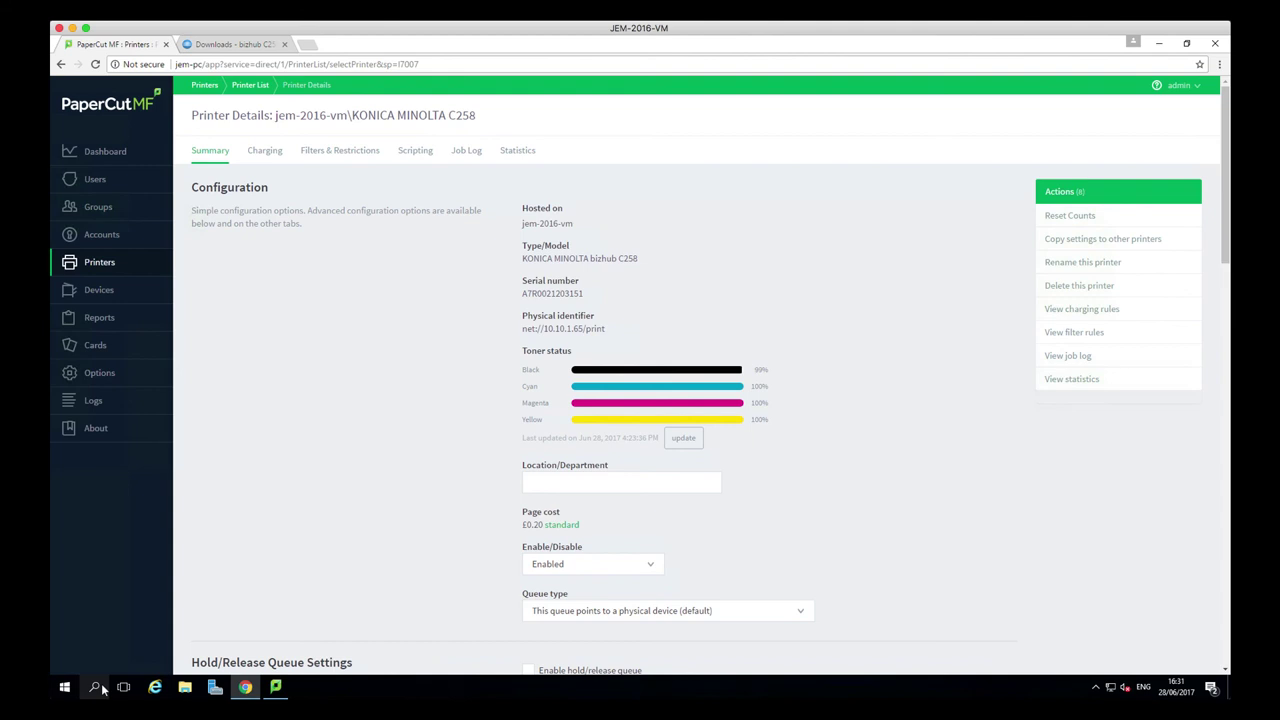
right_click(65, 687)
left_click(95, 623)
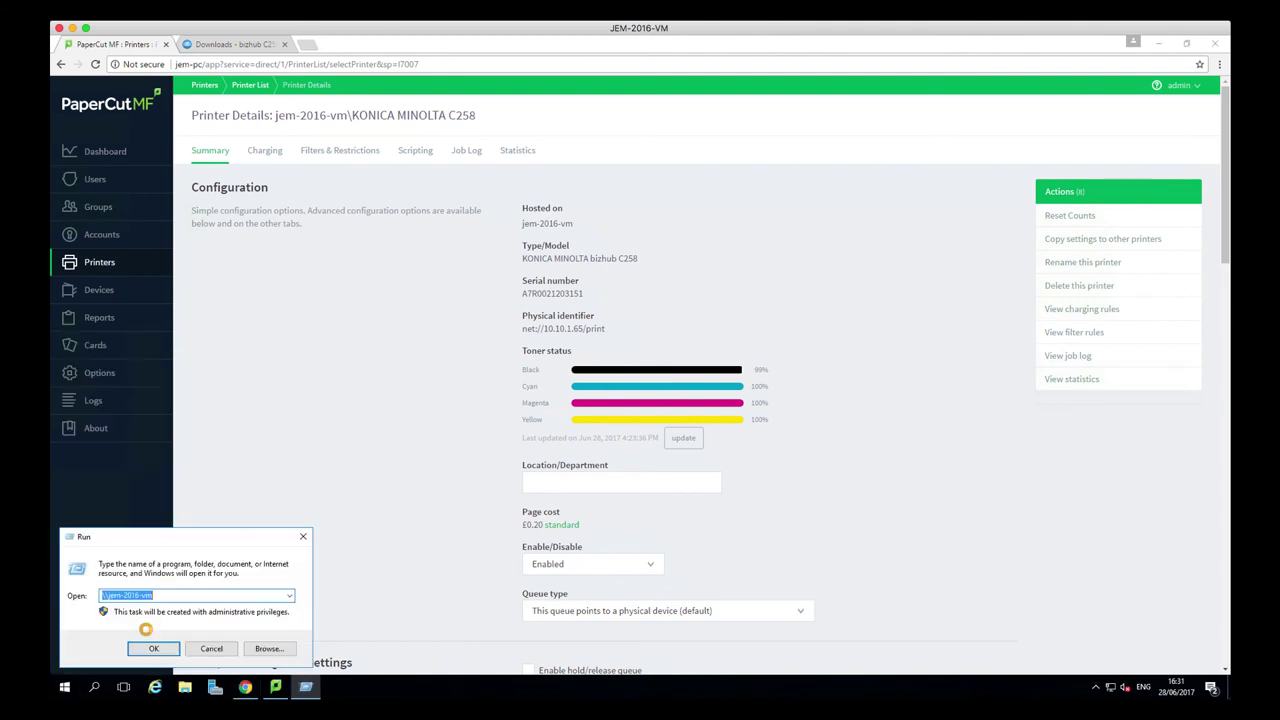
left_click(176, 596)
key("Return")
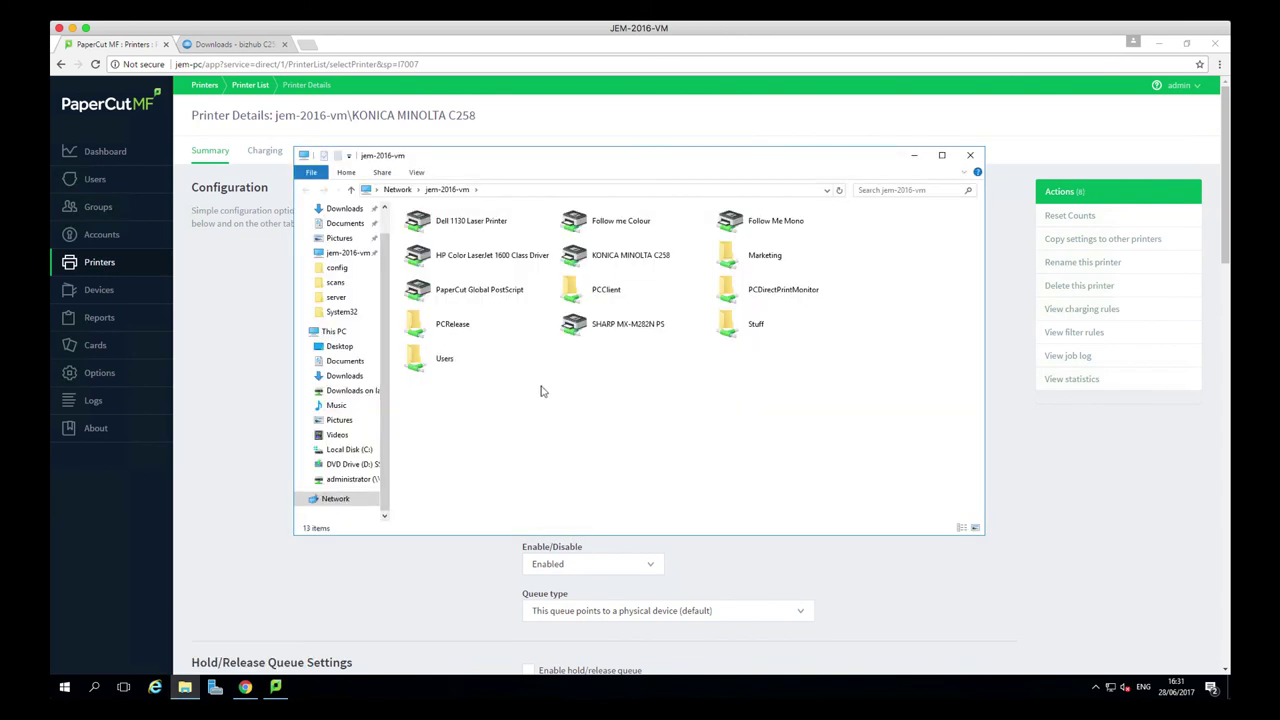
left_click(625, 262)
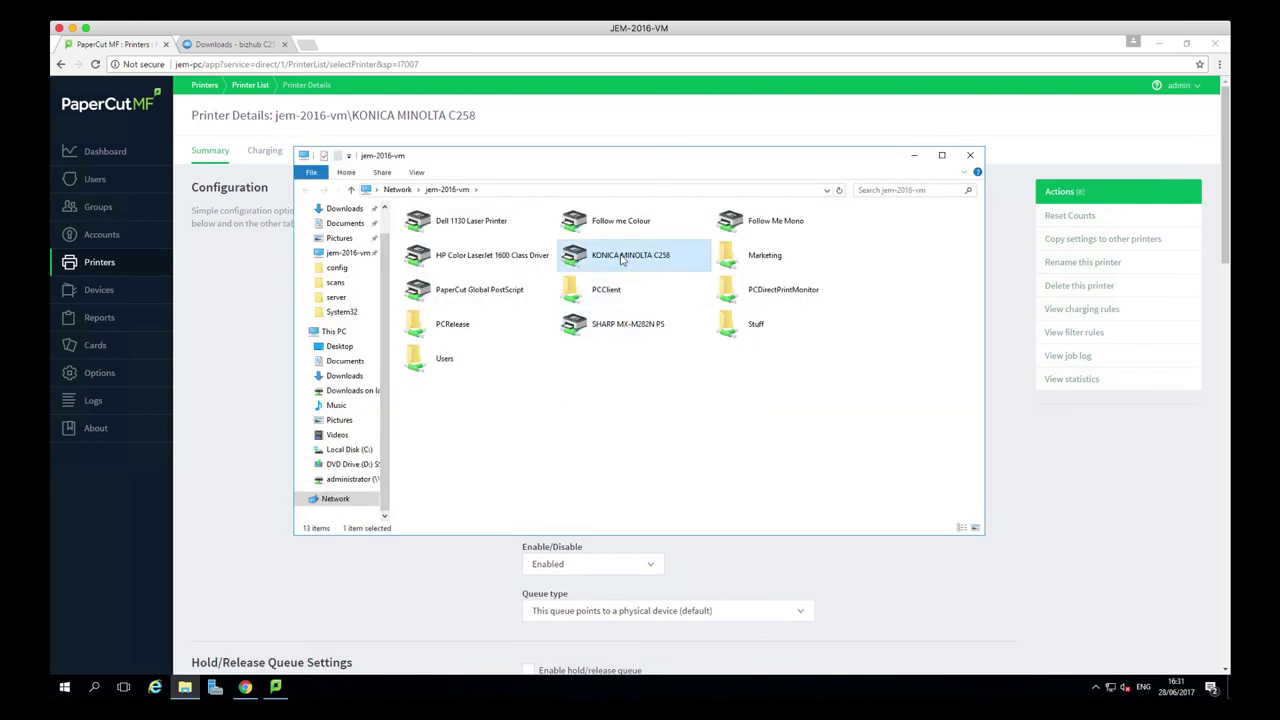
double_click(621, 259)
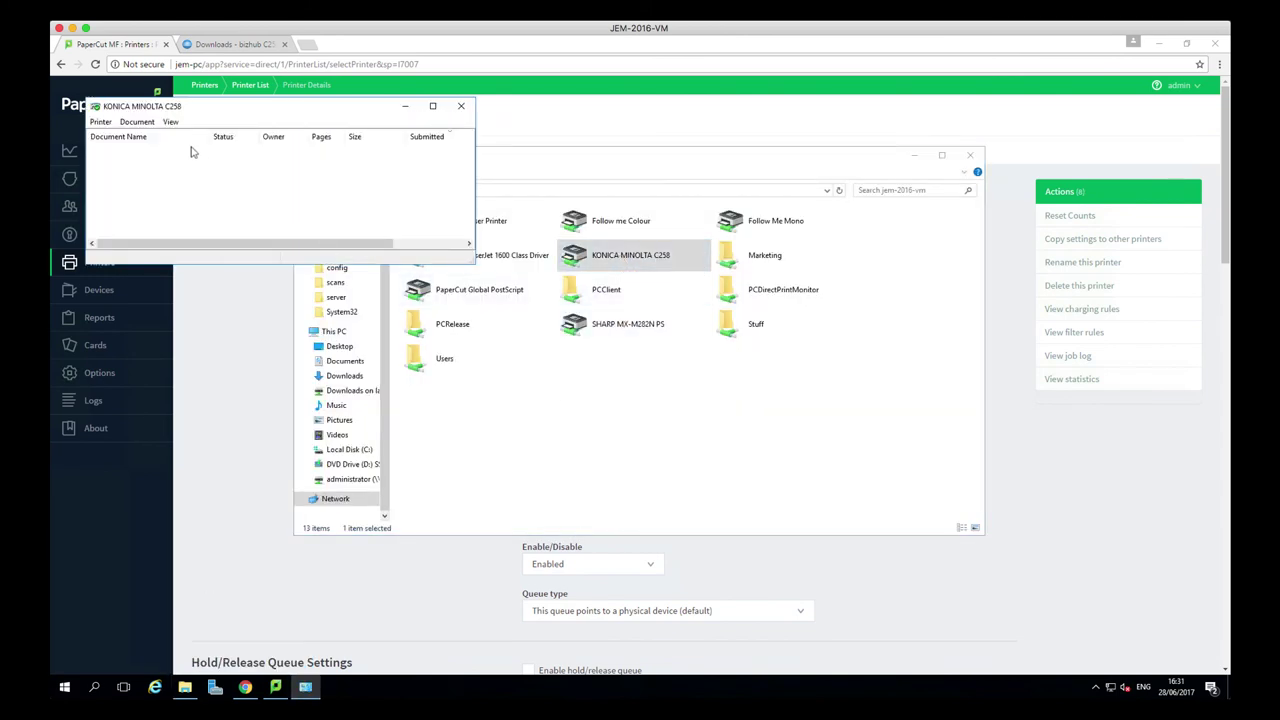
left_click(463, 107)
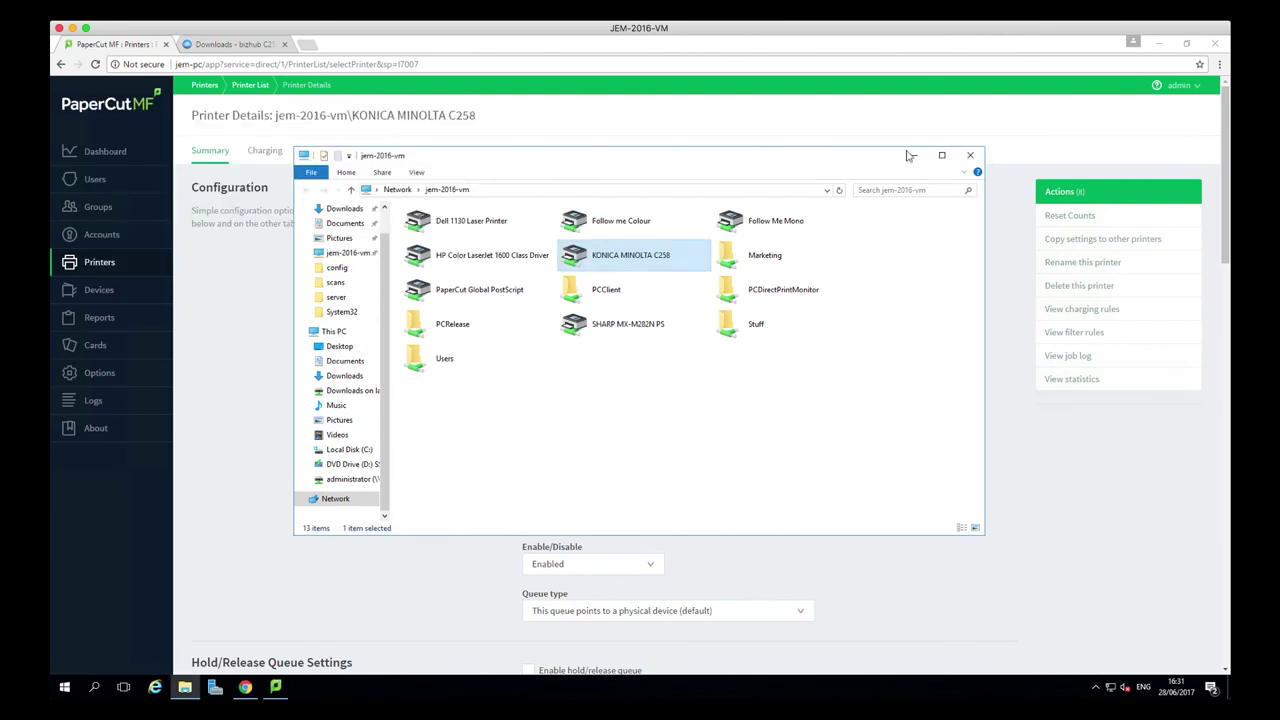
left_click(969, 155)
Step: Review the C258 Summary page, including toner at 99–100% and Enabled status
scroll(654, 306, "down", 1)
scroll(500, 280, "up", 1)
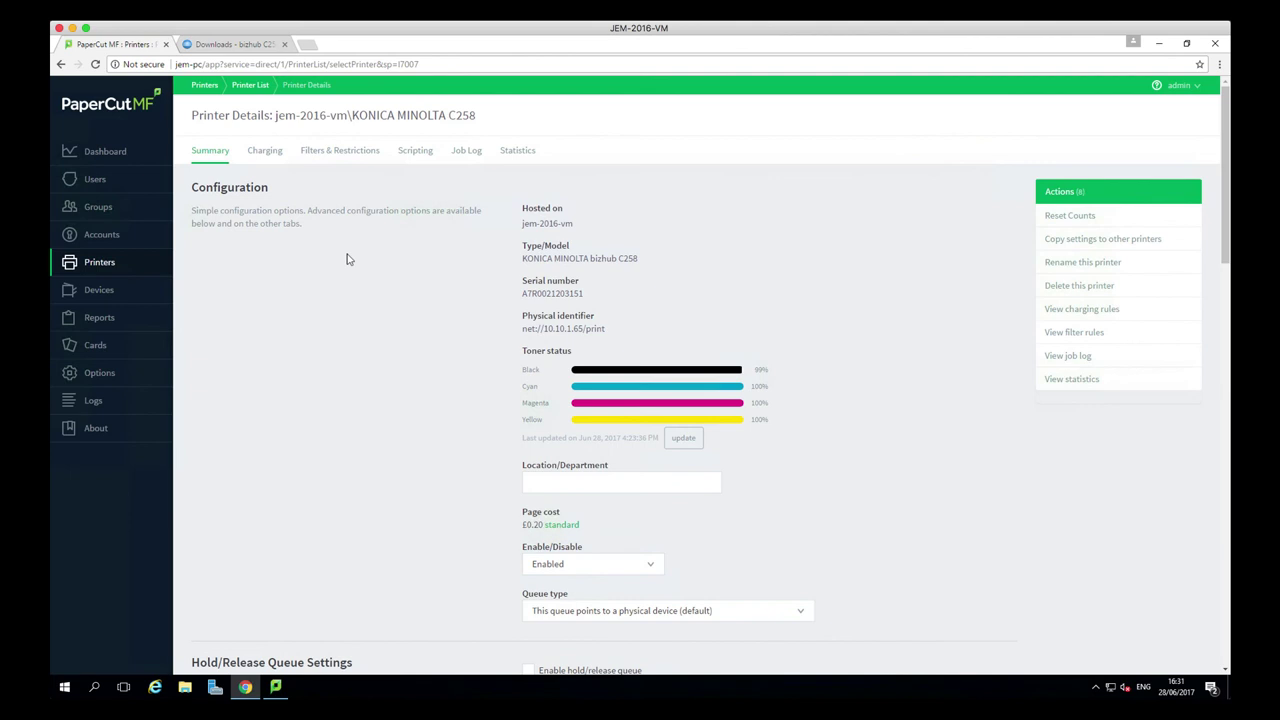
scroll(615, 311, "down", 4)
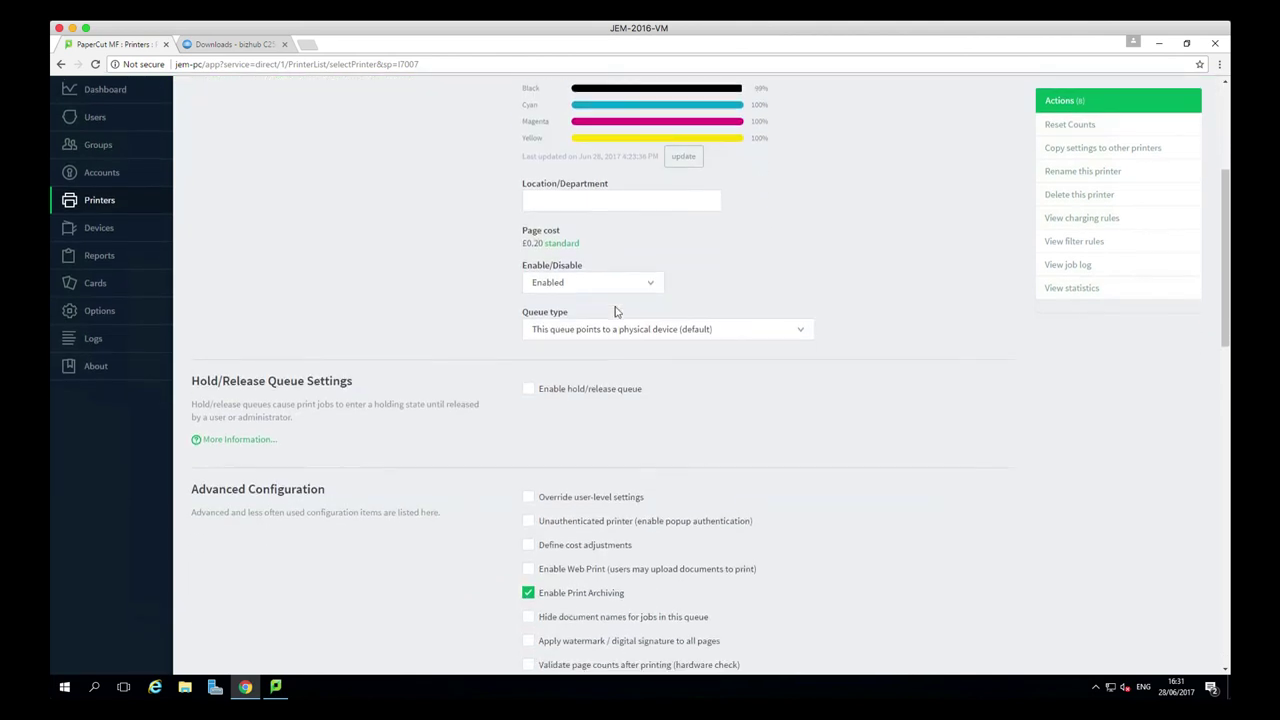
scroll(615, 311, "down", 4)
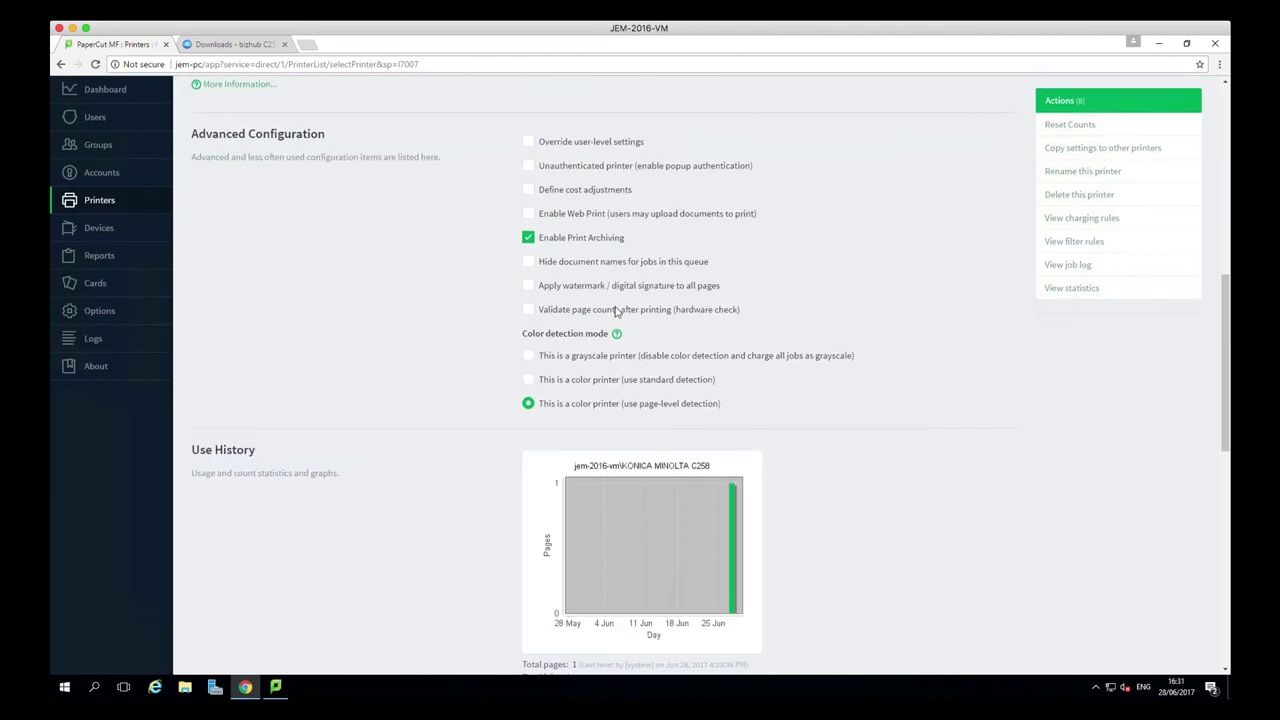
scroll(615, 311, "down", 4)
scroll(615, 311, "up", 12)
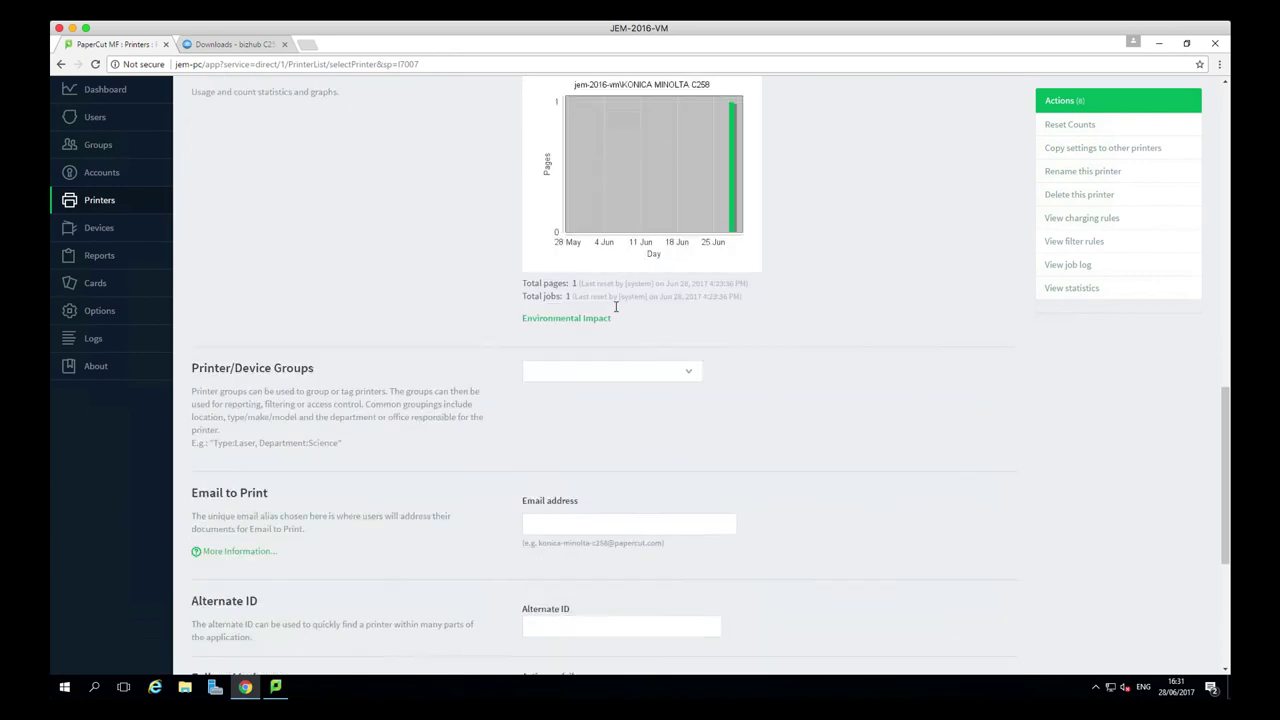
scroll(615, 311, "up", 1)
Step: Check the printer's Filters & Restrictions and Charging settings, then return to Summary
left_click(330, 152)
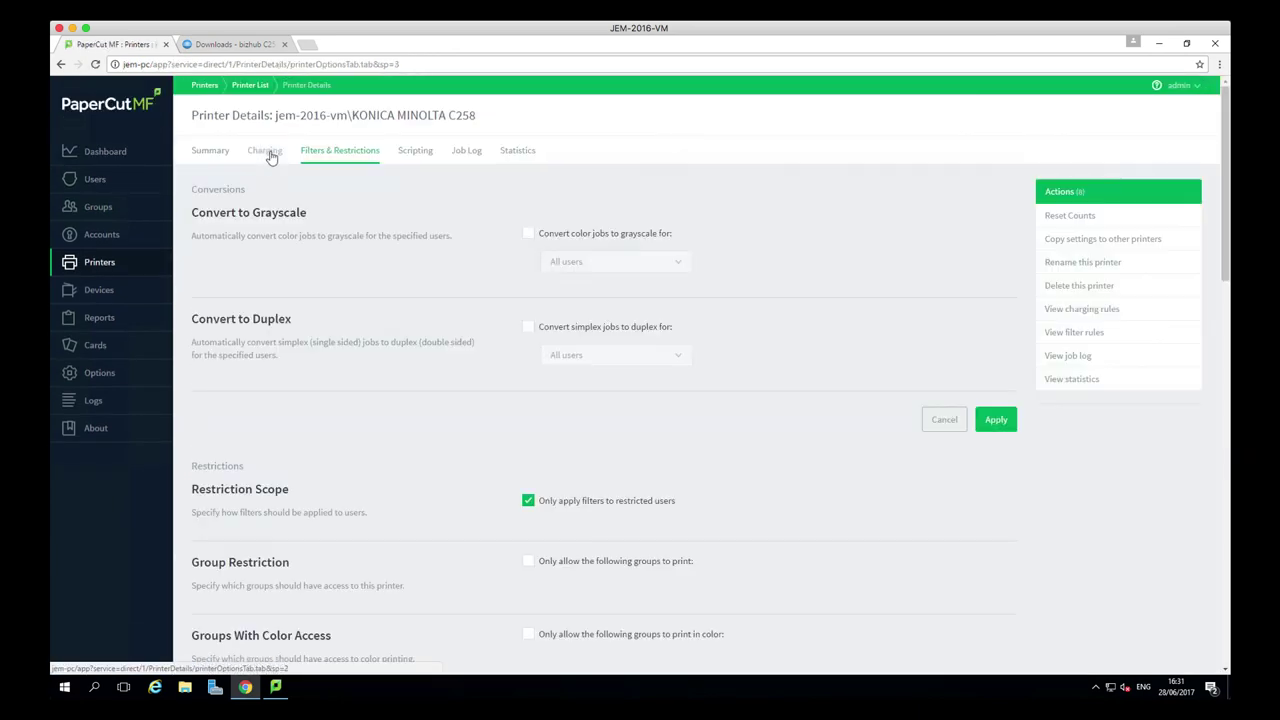
left_click(258, 155)
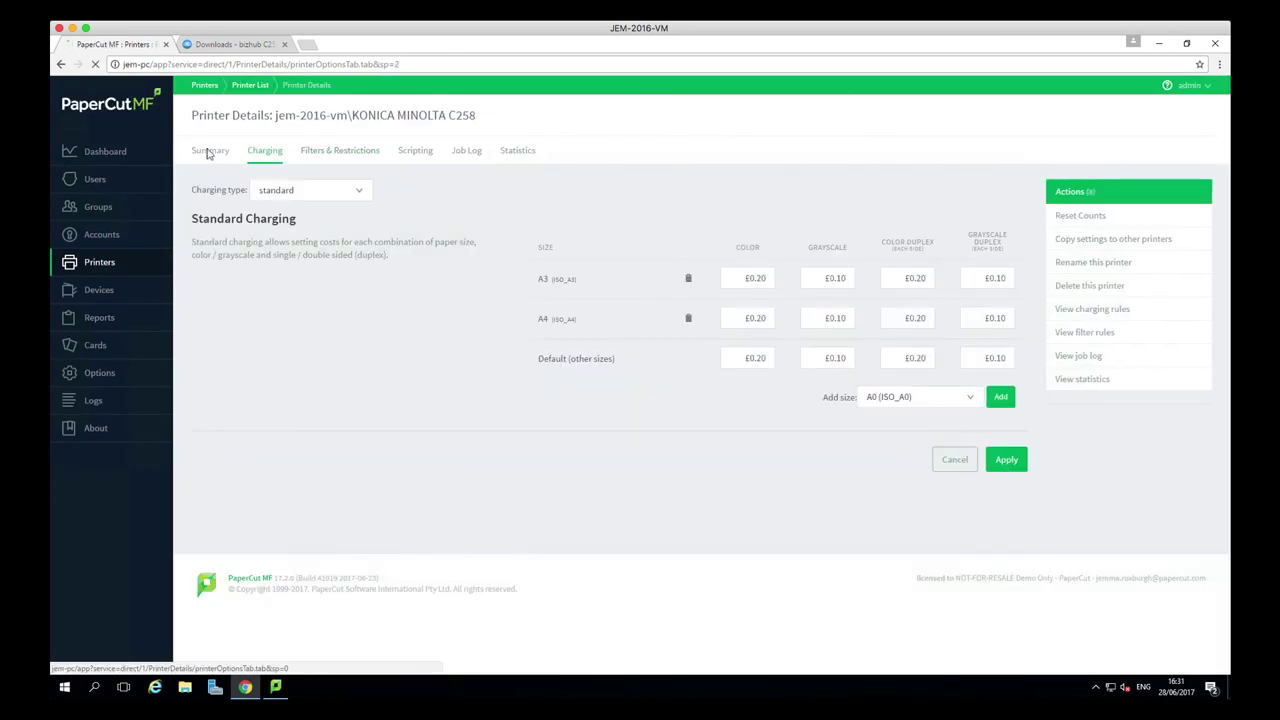
left_click(207, 154)
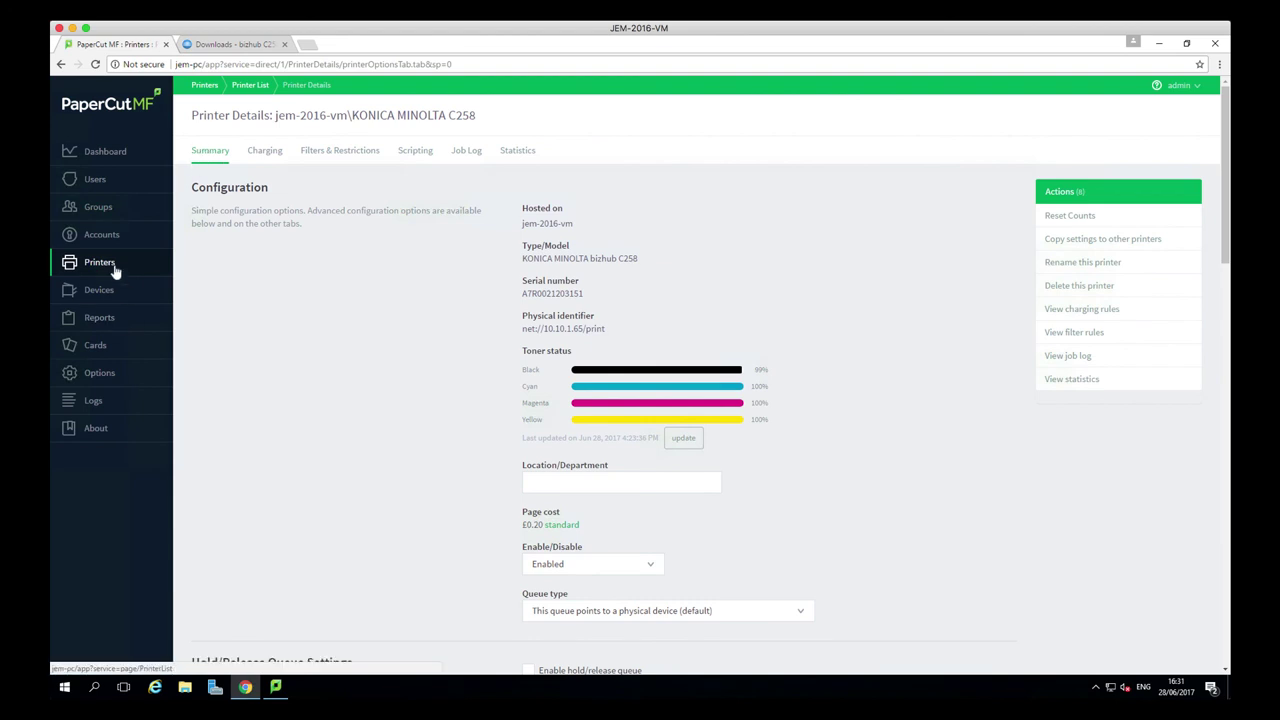
left_click(463, 155)
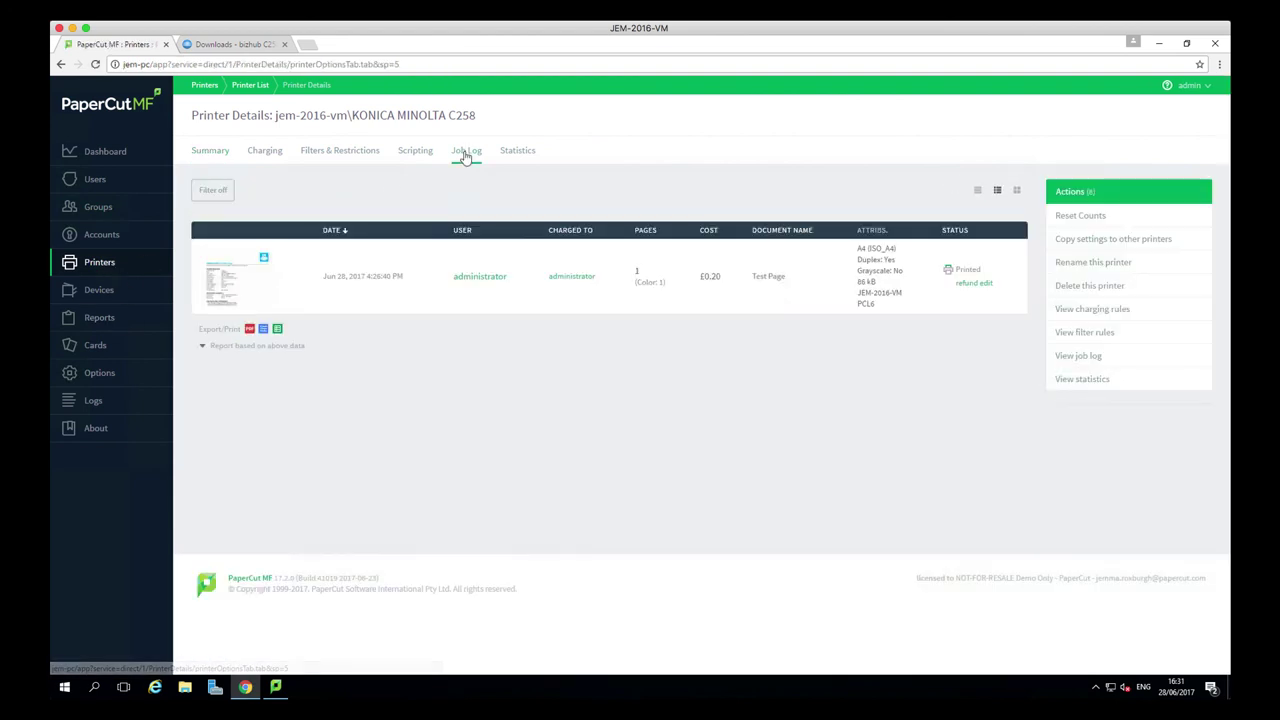